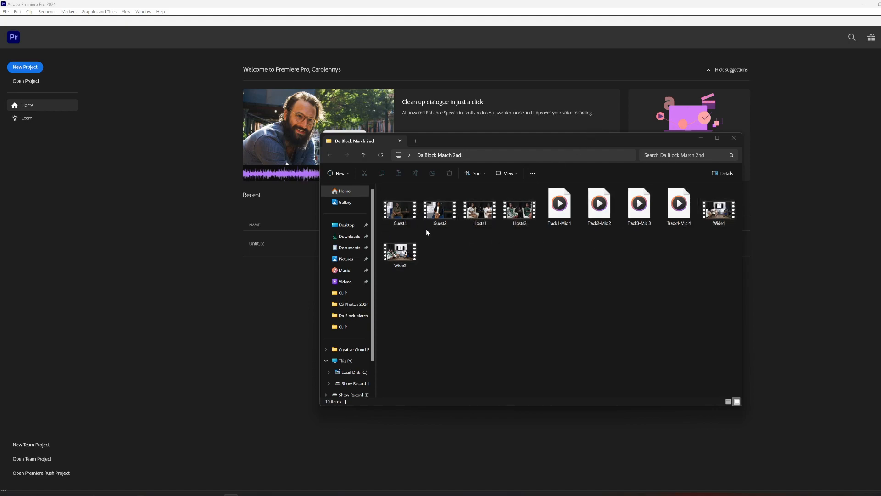
# Review the guest, host and wide camera files and the four mic tracks in the Da Block March 2nd folder
pyautogui.click(400, 210)
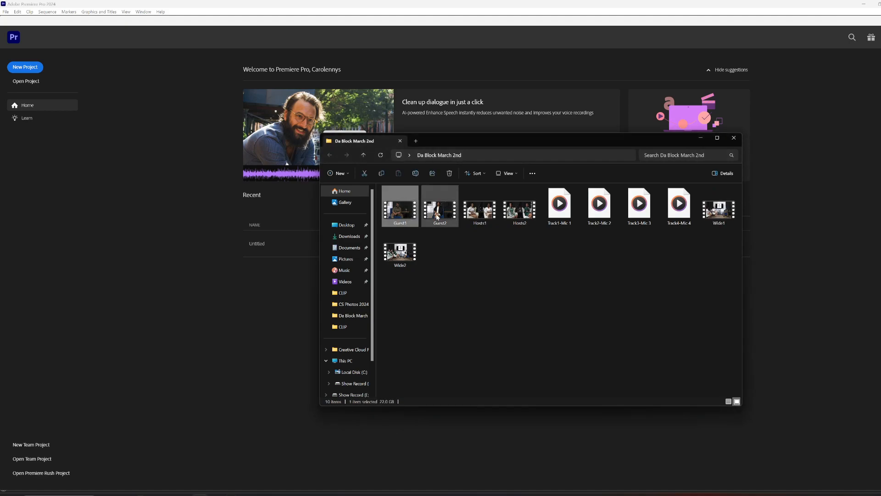
pyautogui.keyDown('ctrl'); pyautogui.click(437, 216); pyautogui.keyUp('ctrl')
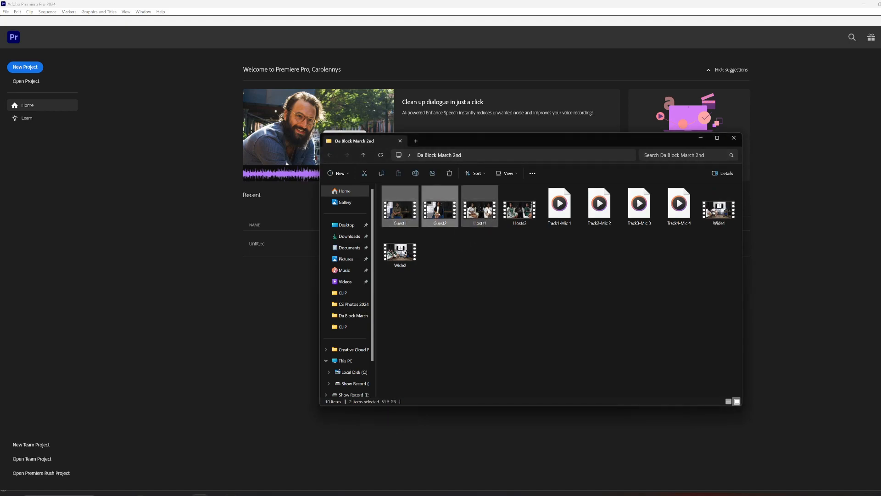
pyautogui.click(479, 211)
pyautogui.keyDown('ctrl'); pyautogui.click(522, 219); pyautogui.keyUp('ctrl')
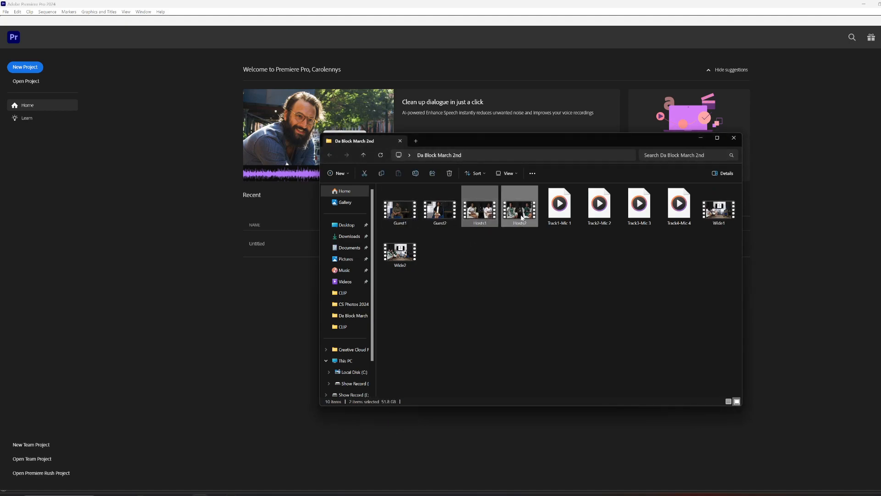
pyautogui.click(712, 210)
pyautogui.keyDown('ctrl'); pyautogui.click(396, 264); pyautogui.keyUp('ctrl')
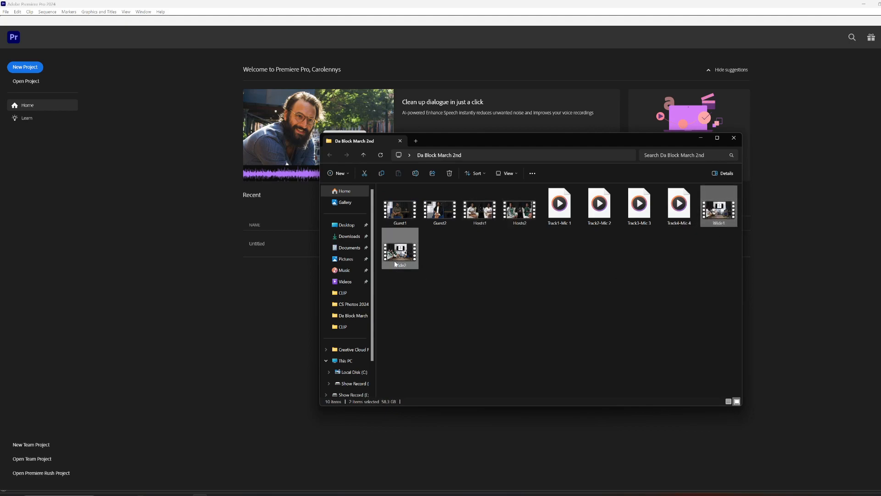
pyautogui.moveTo(697, 246); pyautogui.dragTo(546, 189)
pyautogui.click(560, 260)
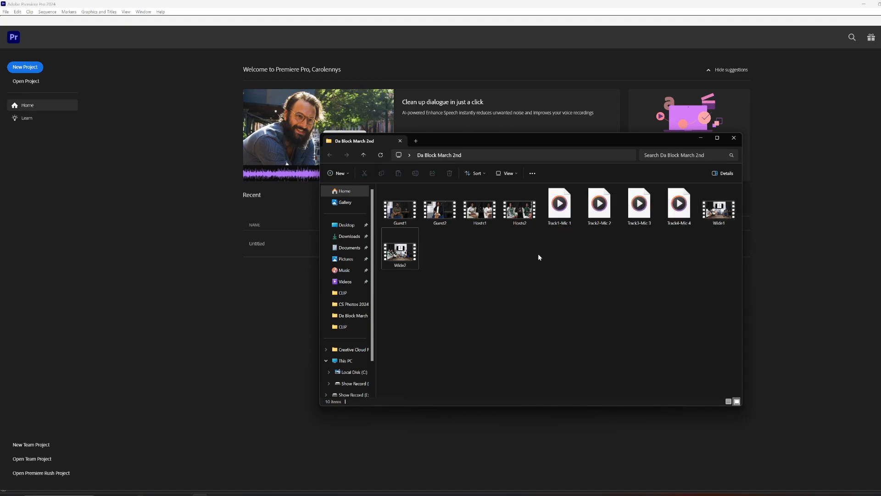
# Create a new project from all media in the desktop's Da Block March 2nd folder, replacing the existing Untitled project
pyautogui.click(41, 68)
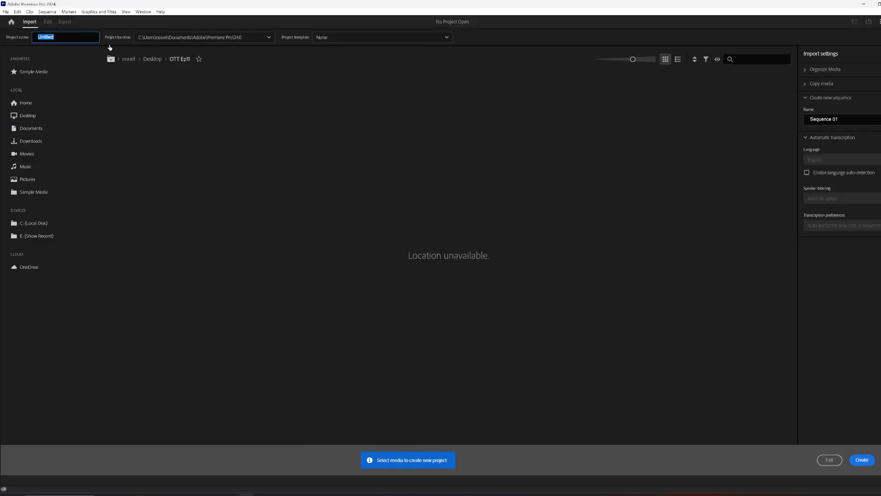
pyautogui.click(861, 463)
pyautogui.click(152, 58)
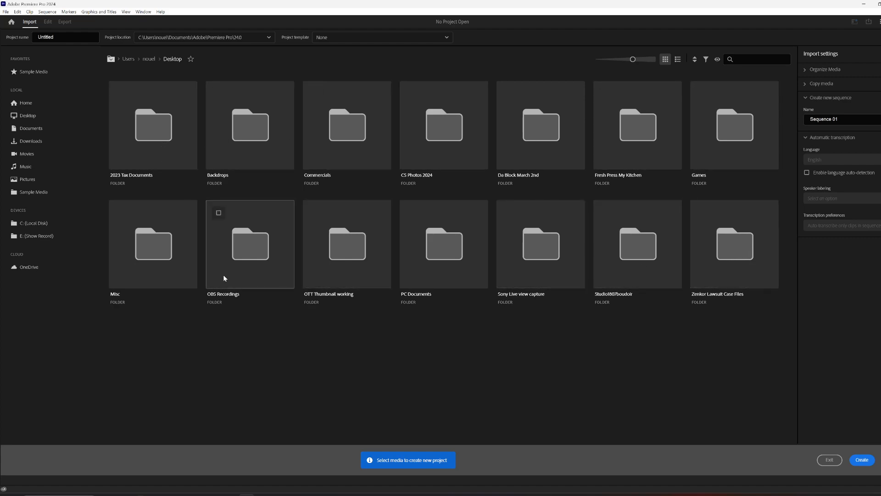
pyautogui.doubleClick(535, 122)
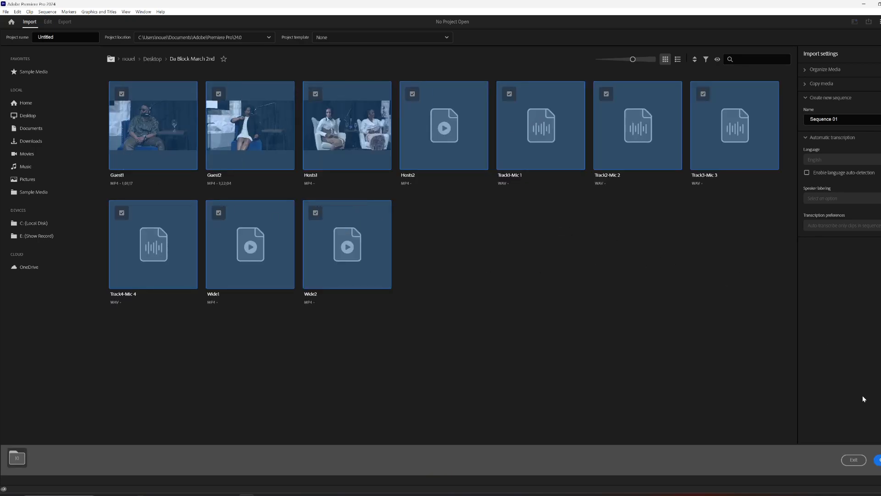
pyautogui.click(876, 459)
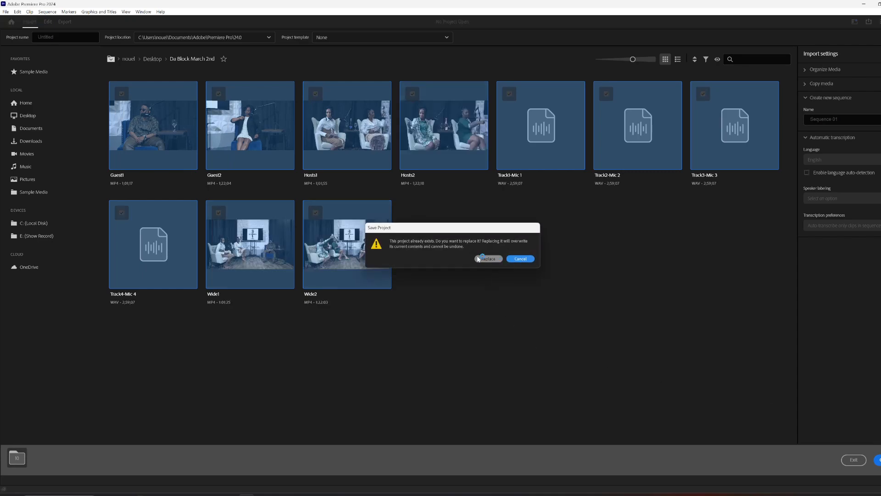
pyautogui.click(484, 262)
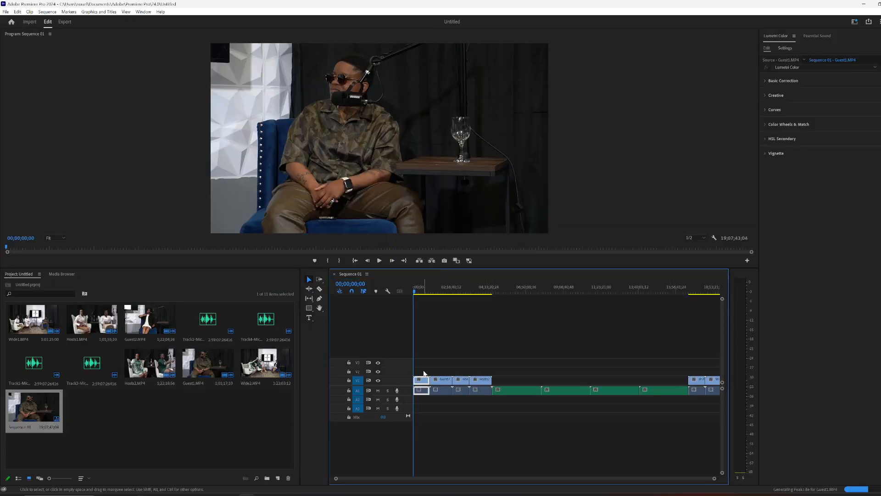
# Delete all clips from Sequence 01 and add one video track above V3
pyautogui.moveTo(423, 370); pyautogui.dragTo(707, 401)
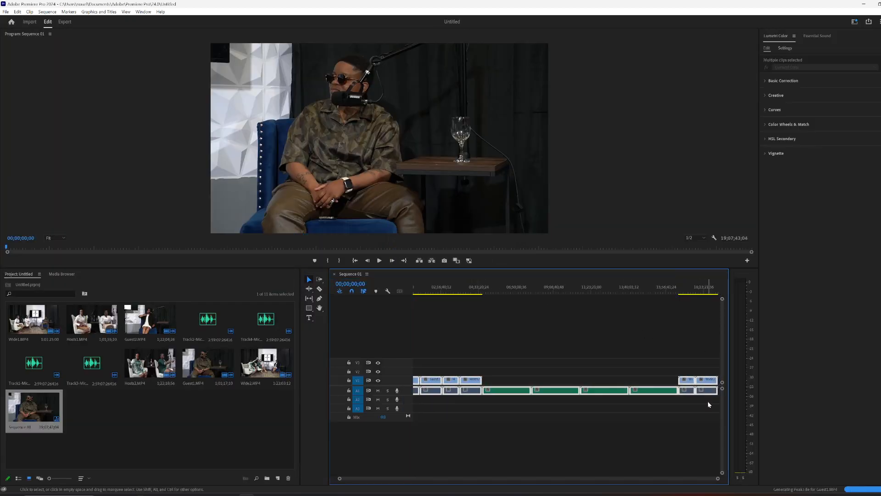
pyautogui.press('Delete')
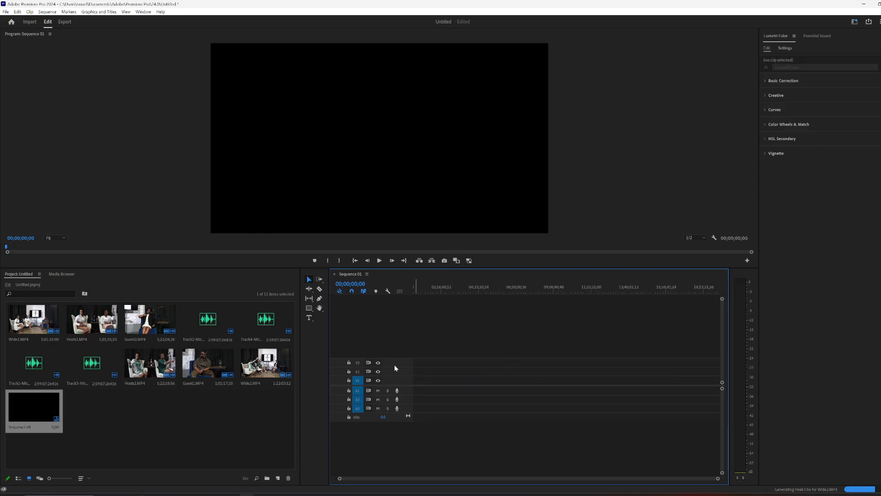
pyautogui.rightClick(395, 365)
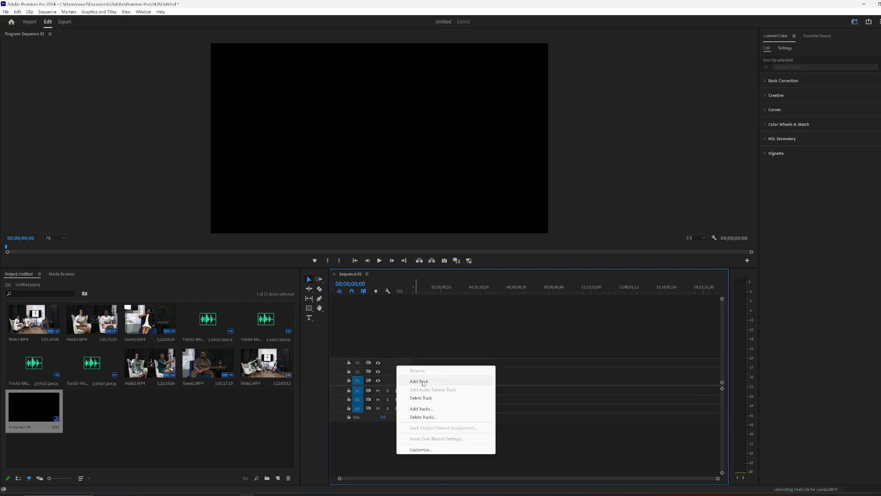
pyautogui.click(421, 381)
# Add three video tracks after Video 4 and three standard audio tracks after Audio 3
pyautogui.rightClick(403, 367)
pyautogui.click(422, 405)
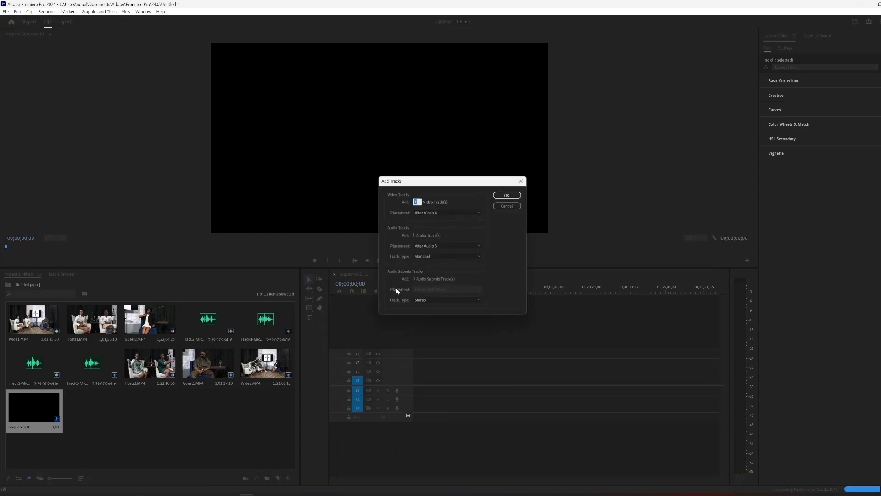
pyautogui.write('3')
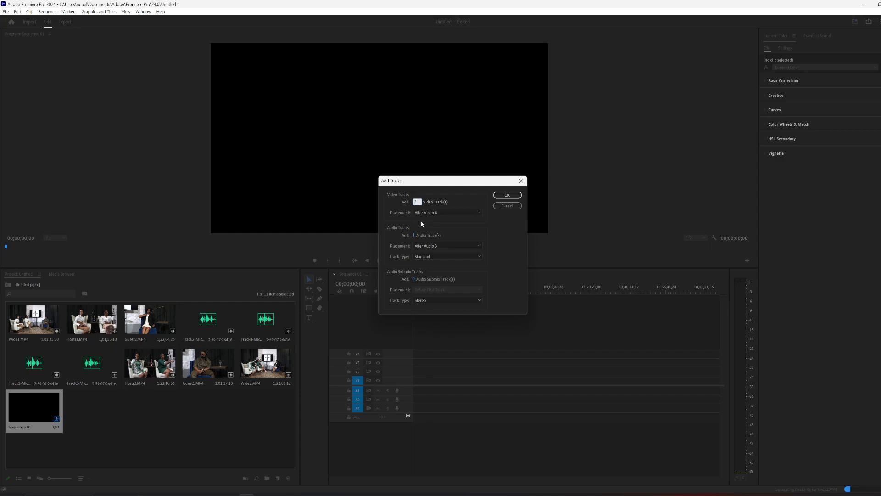
pyautogui.click(415, 235)
pyautogui.write('3')
pyautogui.click(506, 196)
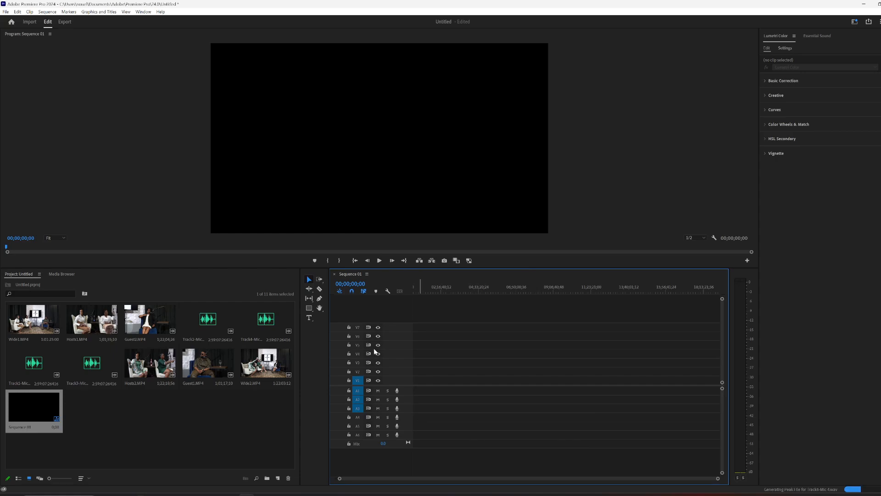
# Place Hosts1.MP4 and Hosts2.MP4 on V1 of the sequence, leaving a gap between them
pyautogui.click(263, 407)
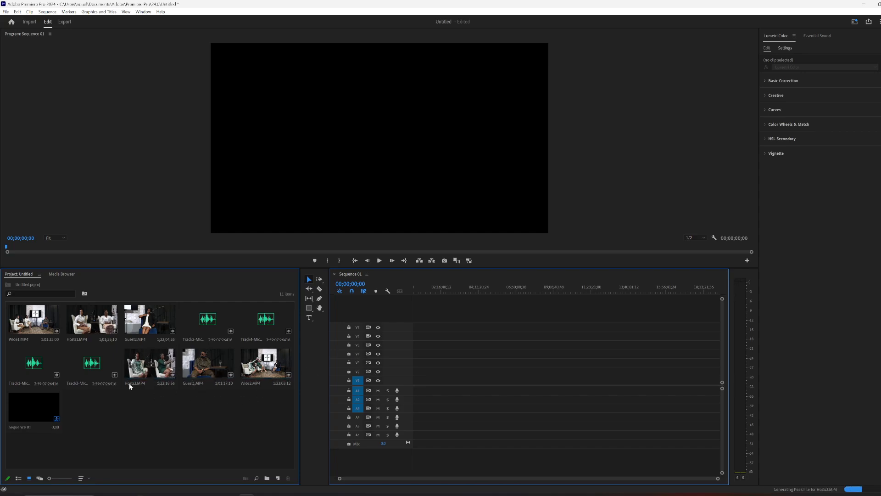
pyautogui.click(92, 320)
pyautogui.moveTo(233, 333); pyautogui.dragTo(422, 386)
pyautogui.moveTo(151, 364); pyautogui.dragTo(464, 380)
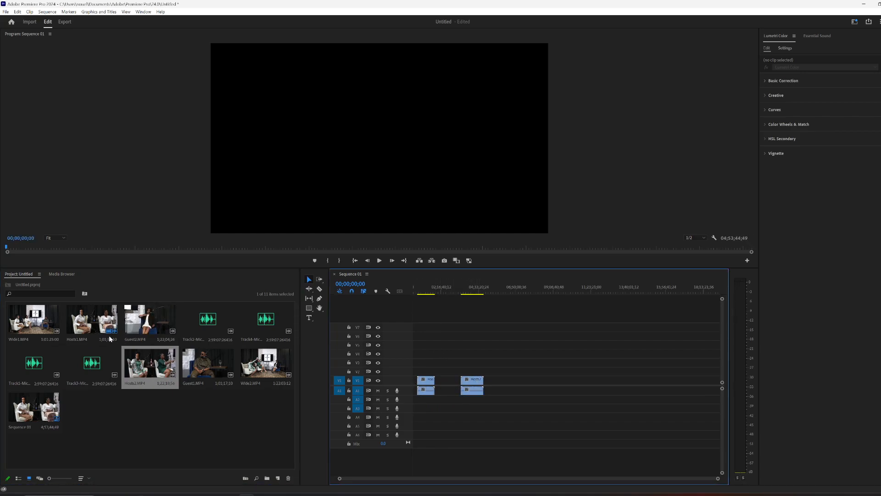
# Stack Guest1.MP4 and Wide1.MP4 over Hosts1 on V2 and V3, and Guest2.MP4 and Wide2.MP4 over Hosts2 likewise
pyautogui.moveTo(209, 372); pyautogui.dragTo(429, 377)
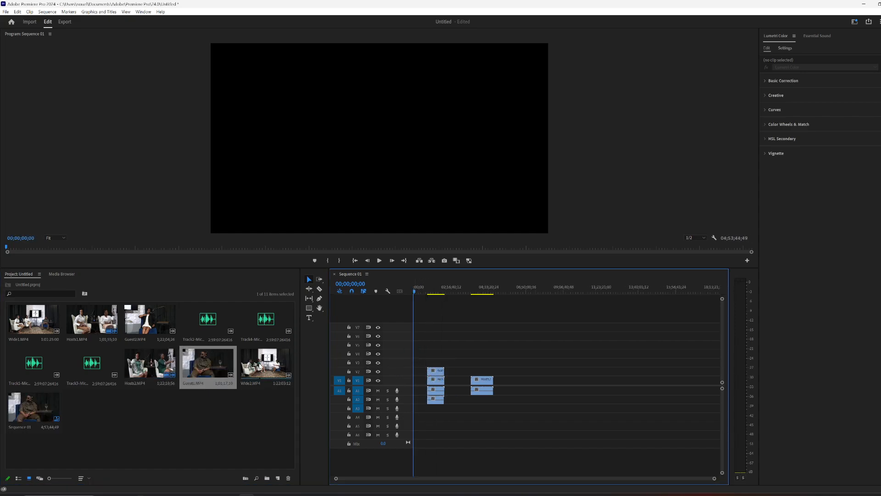
pyautogui.moveTo(153, 326); pyautogui.dragTo(479, 371)
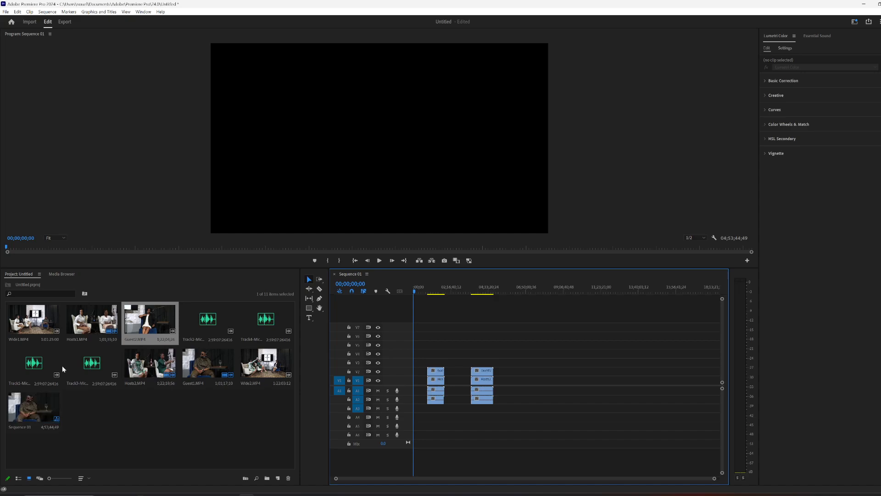
pyautogui.moveTo(37, 323); pyautogui.dragTo(433, 366)
pyautogui.moveTo(266, 364); pyautogui.dragTo(482, 362)
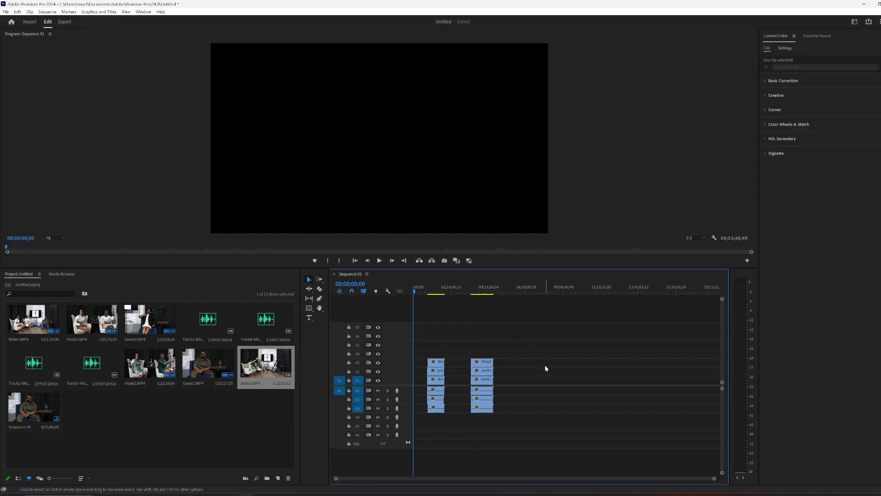
pyautogui.click(439, 367)
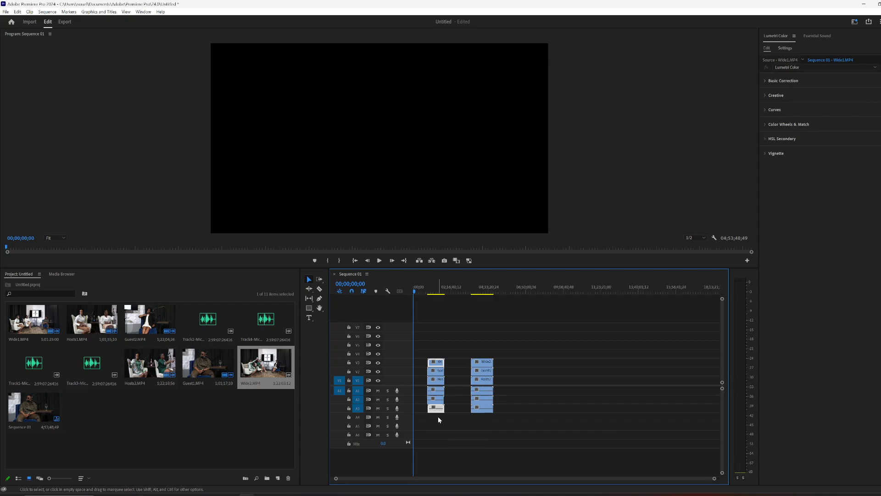
# Add one video track after Video 7 and two standard audio tracks after Audio 6
pyautogui.rightClick(386, 324)
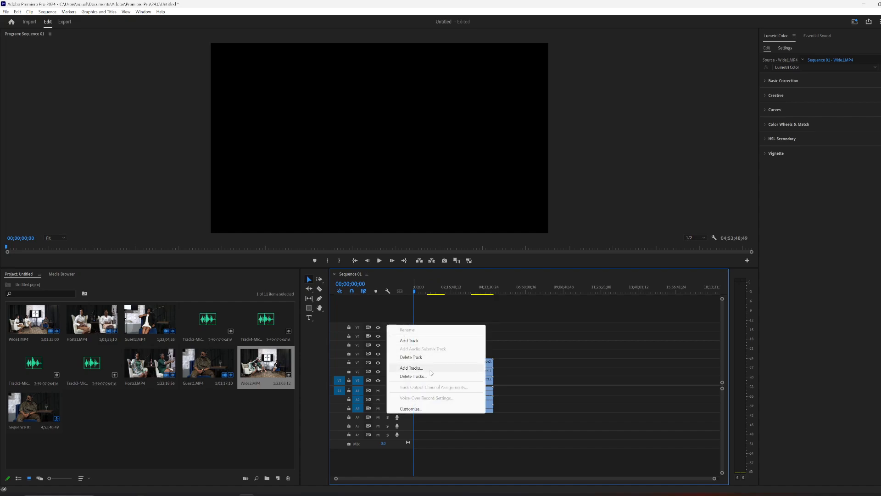
pyautogui.click(410, 368)
pyautogui.click(416, 234)
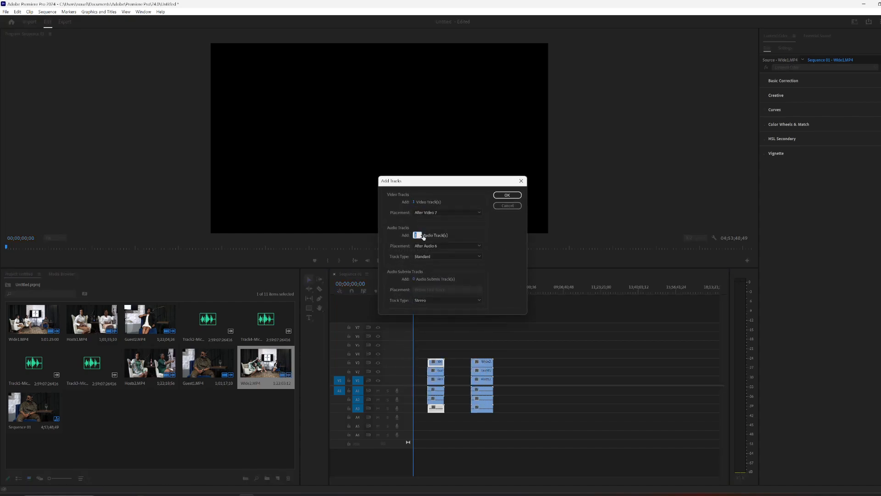
pyautogui.write('2')
pyautogui.click(507, 195)
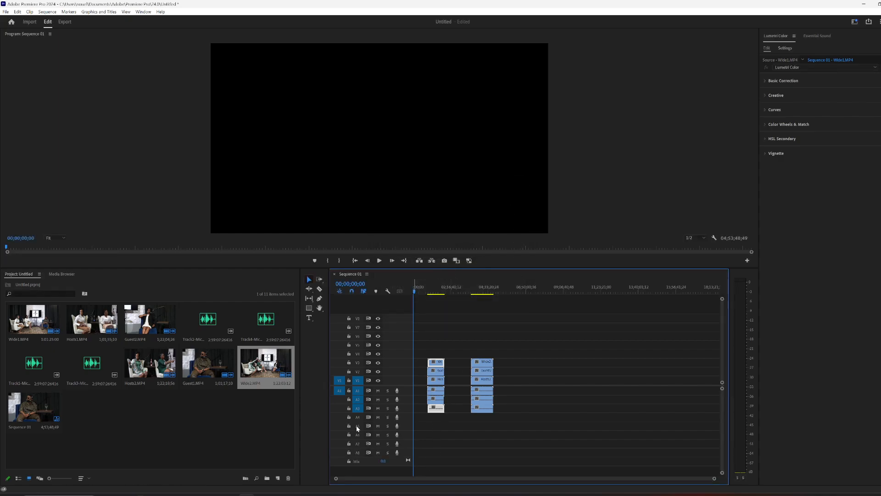
# Place the Mic 1, Mic 2, Mic 3 and Mic 4 recordings on audio tracks A4 to A7 beneath the first camera clips
pyautogui.moveTo(44, 367); pyautogui.dragTo(424, 419)
pyautogui.moveTo(208, 321); pyautogui.dragTo(429, 420)
pyautogui.moveTo(94, 363); pyautogui.dragTo(429, 435)
pyautogui.moveTo(269, 324); pyautogui.dragTo(439, 443)
pyautogui.click(421, 448)
pyautogui.click(508, 436)
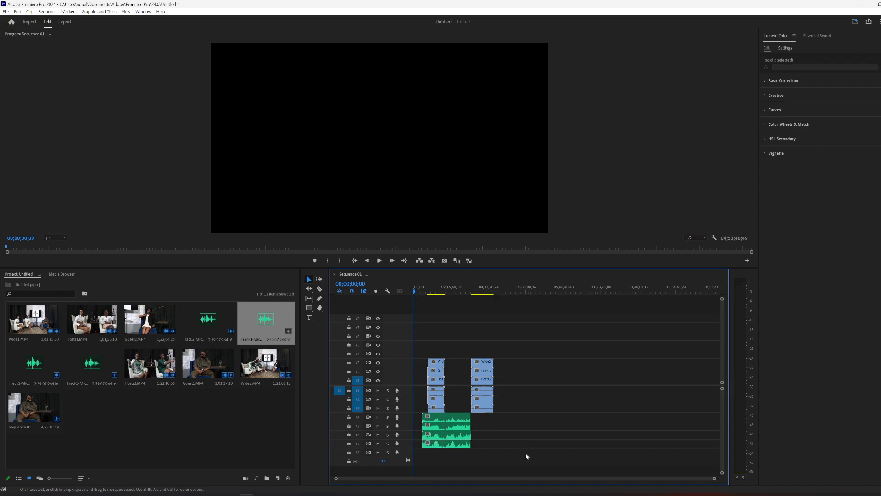
# Synchronize the Hosts1, Guest1 and Wide1 clips with the four mic tracks by audio, using track channel 1
pyautogui.click(428, 290)
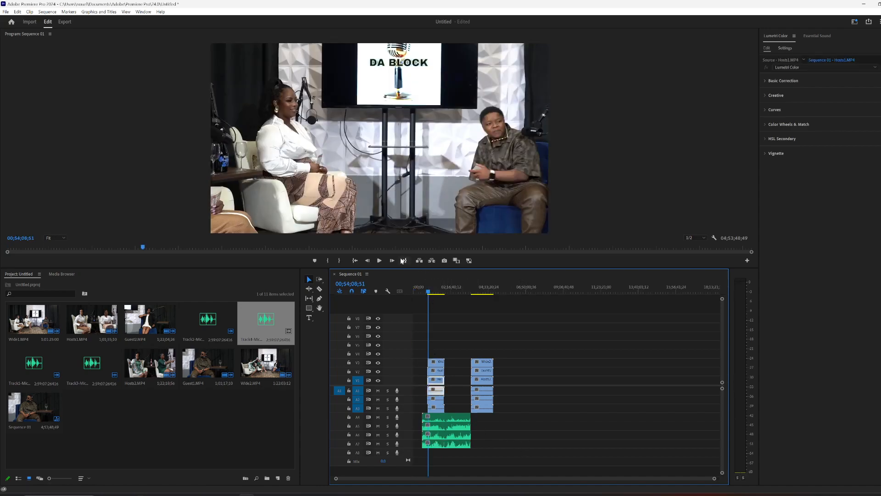
pyautogui.click(427, 290)
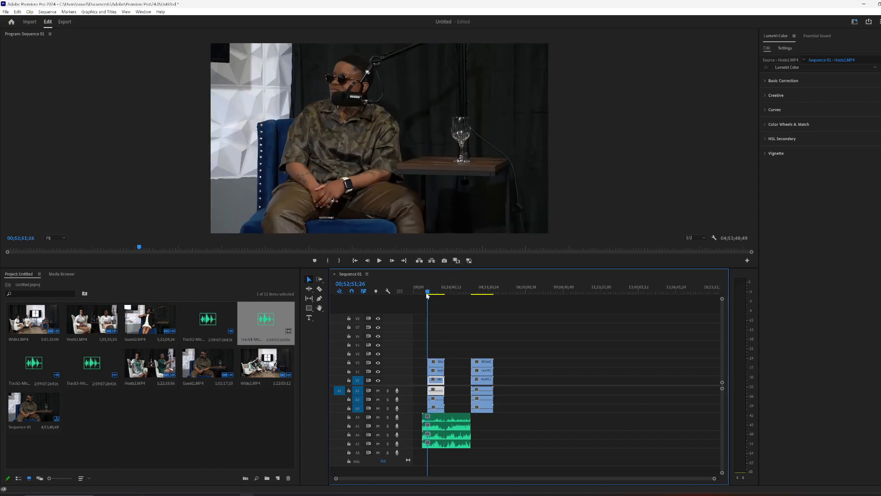
pyautogui.moveTo(427, 292); pyautogui.dragTo(423, 292)
pyautogui.moveTo(437, 353); pyautogui.dragTo(432, 470)
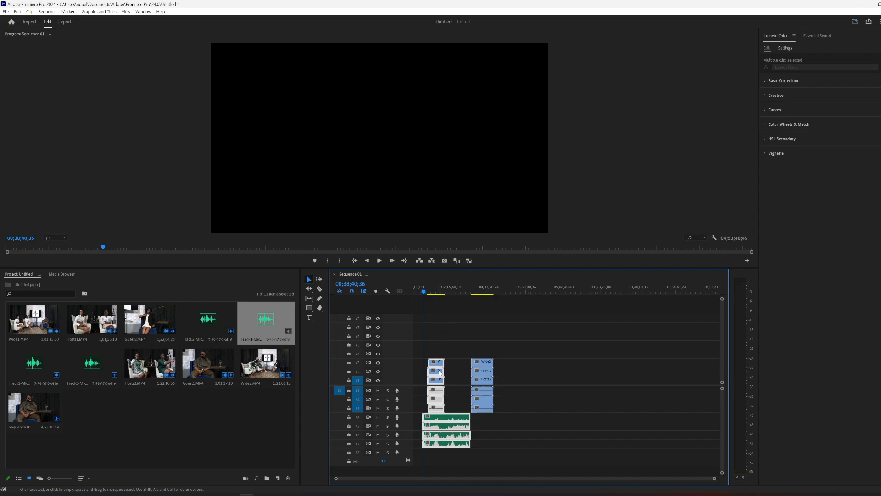
pyautogui.rightClick(438, 444)
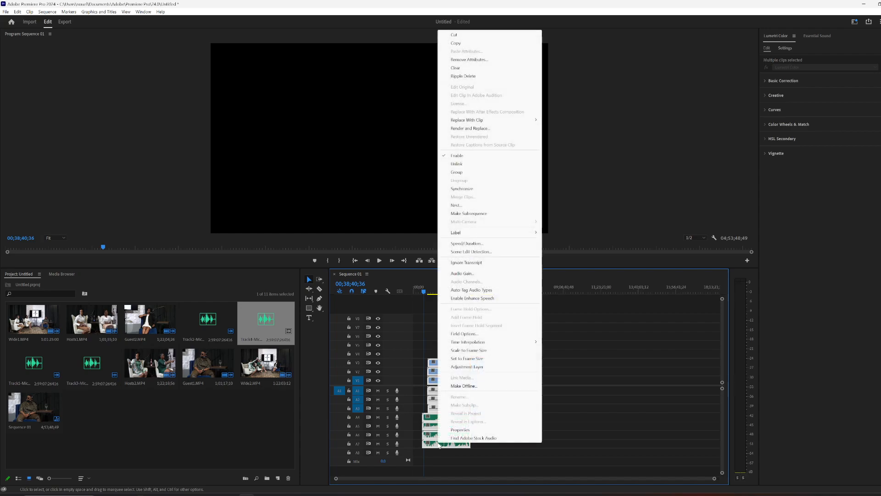
pyautogui.click(480, 189)
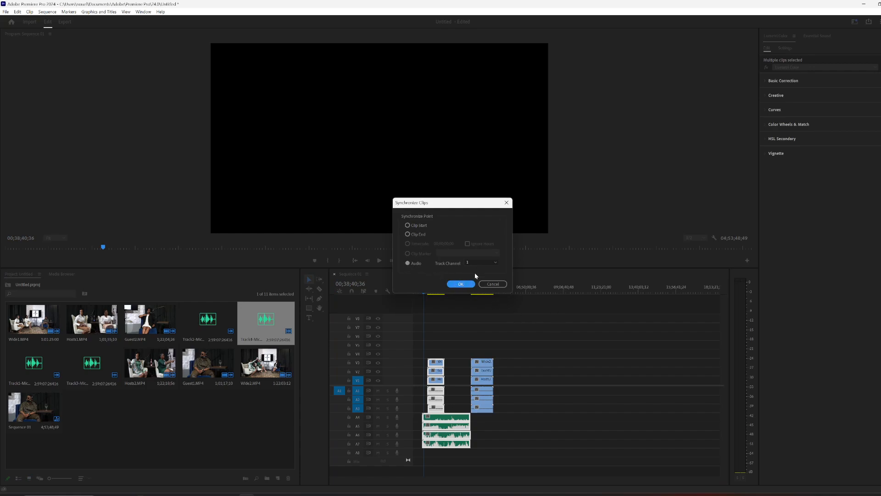
pyautogui.click(466, 283)
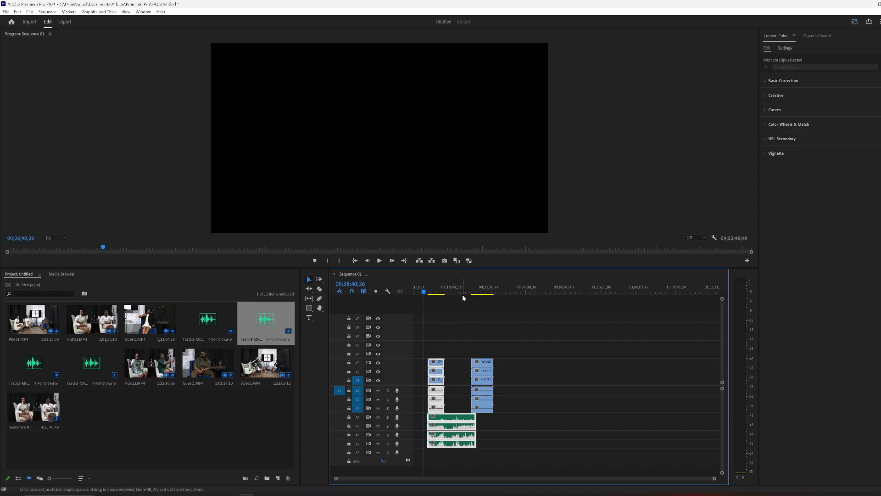
# Split the Hosts1, Wide1 and four mic clips at the point where the Guest1.MP4 clip starts
pyautogui.press('=')
pyautogui.press('=')
pyautogui.press('=')
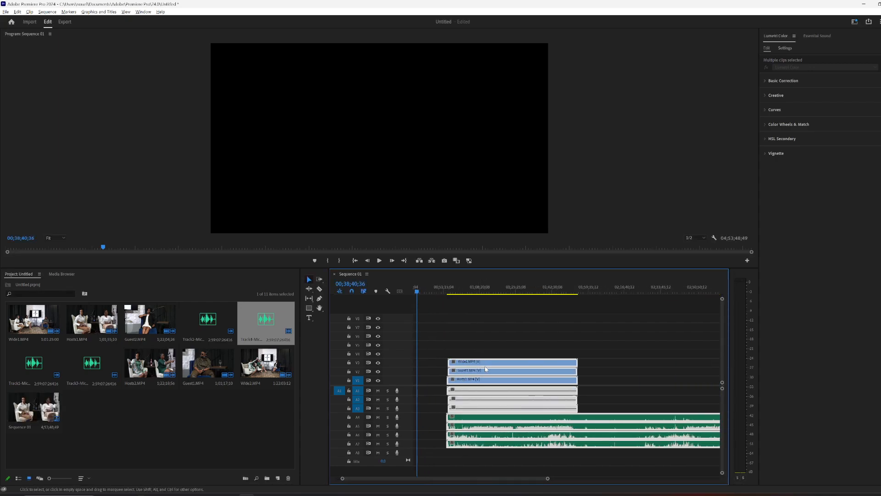
pyautogui.keyDown('alt'); pyautogui.scroll(3, 485, 368); pyautogui.keyUp('alt')
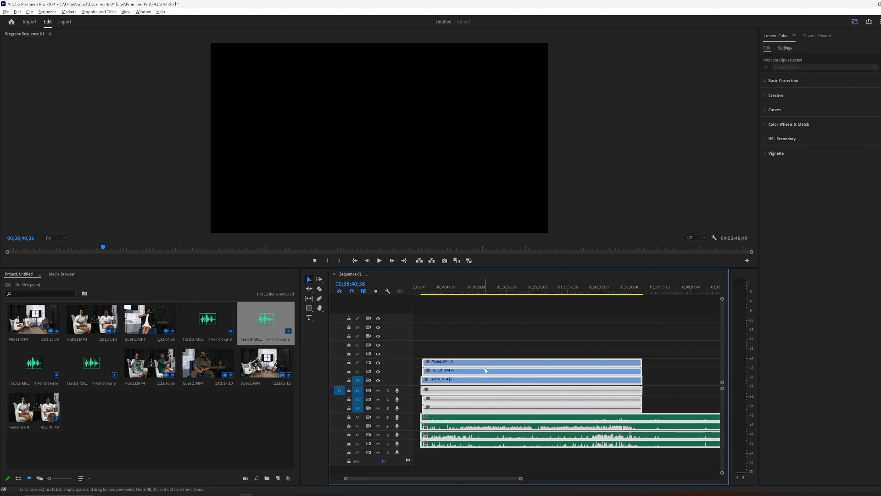
pyautogui.keyDown('alt'); pyautogui.scroll(3, 464, 429); pyautogui.keyUp('alt')
pyautogui.keyDown('alt'); pyautogui.scroll(3, 463, 429); pyautogui.keyUp('alt')
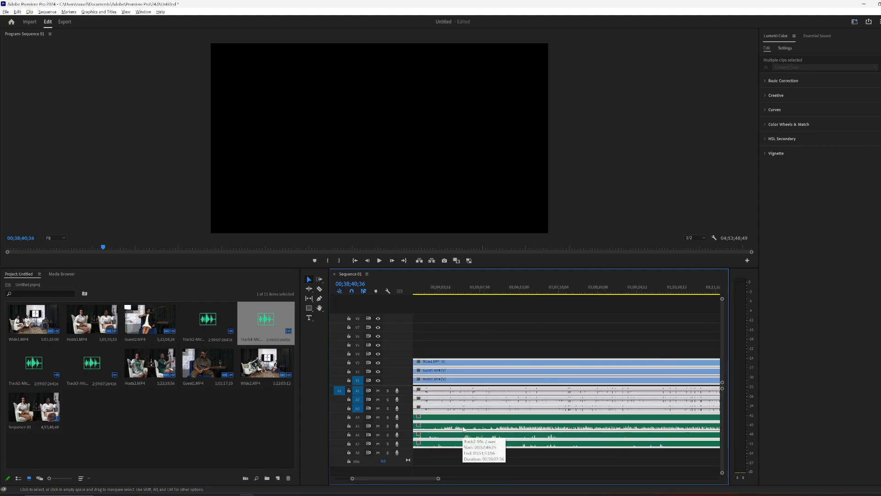
pyautogui.moveTo(430, 478); pyautogui.dragTo(428, 478)
pyautogui.click(319, 289)
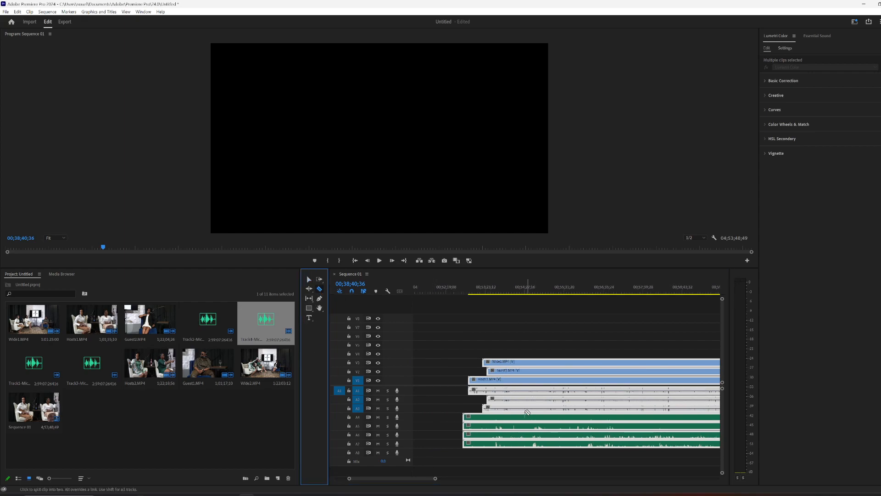
pyautogui.click(487, 388)
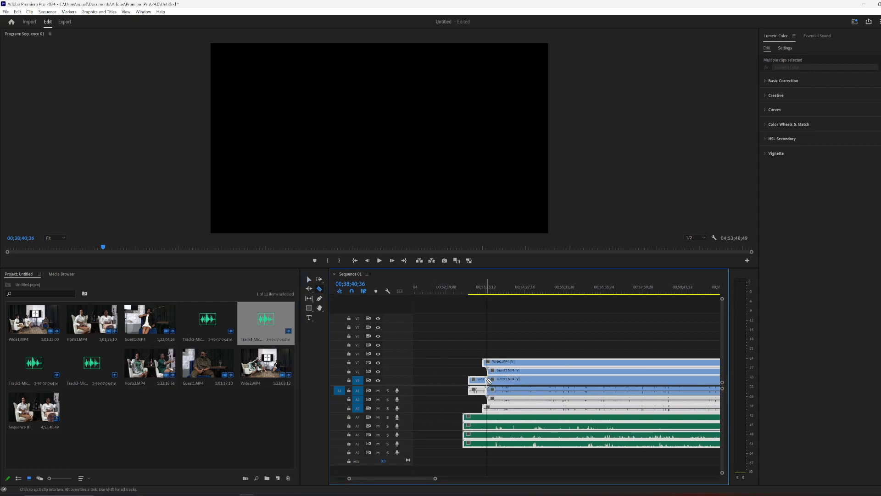
pyautogui.click(487, 363)
pyautogui.click(487, 418)
pyautogui.click(487, 426)
pyautogui.click(487, 435)
pyautogui.click(487, 443)
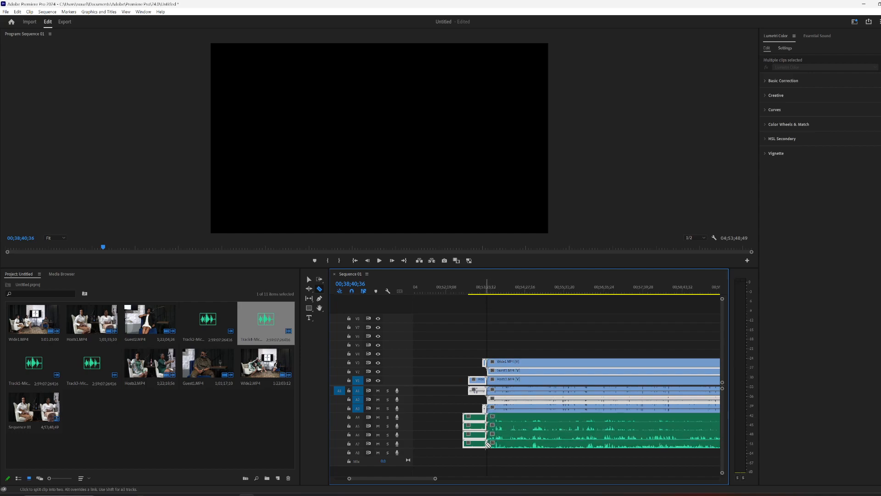
# Delete the camera and mic pieces before the cut and close the empty gap at the sequence start
pyautogui.click(309, 279)
pyautogui.moveTo(432, 363); pyautogui.dragTo(486, 453)
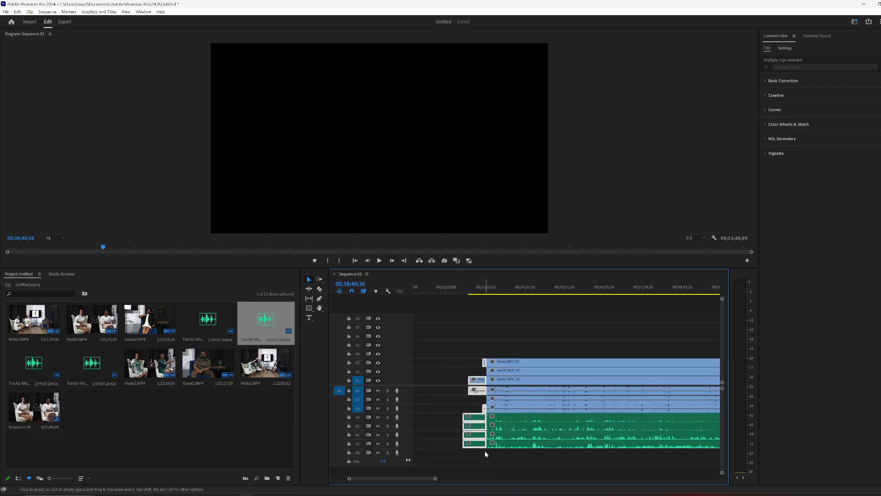
pyautogui.press('Delete')
pyautogui.click(467, 364)
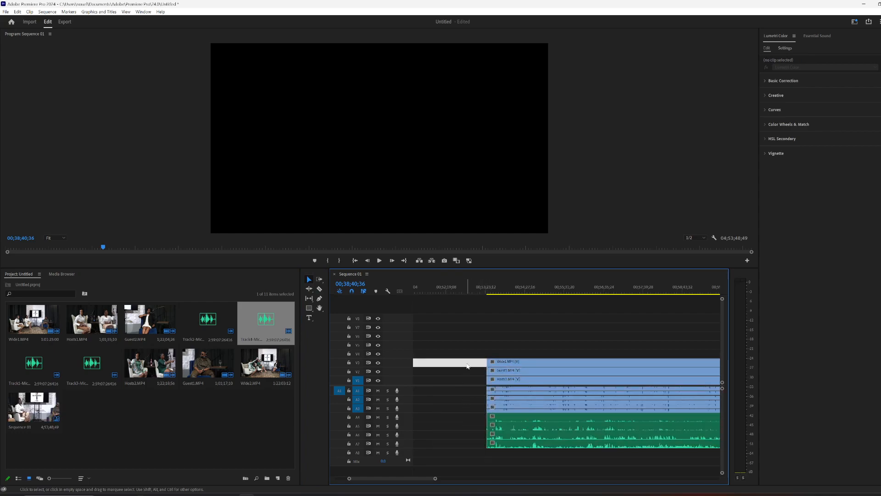
pyautogui.press('Delete')
# Split the Wide1, Hosts1 and four mic clips at the point where the Guest1.MP4 clip ends
pyautogui.scroll(-2, 481, 448)
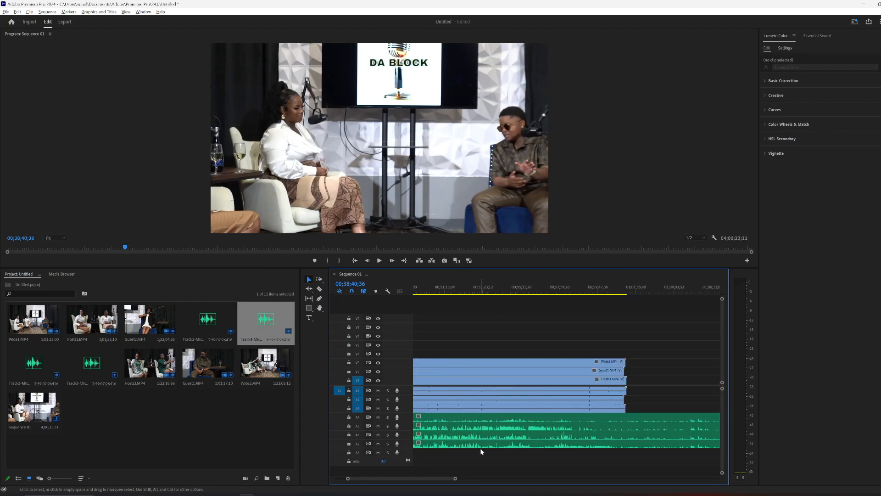
pyautogui.scroll(-1, 481, 449)
pyautogui.moveTo(438, 479); pyautogui.dragTo(434, 480)
pyautogui.scroll(5, 454, 418)
pyautogui.click(320, 288)
pyautogui.click(441, 407)
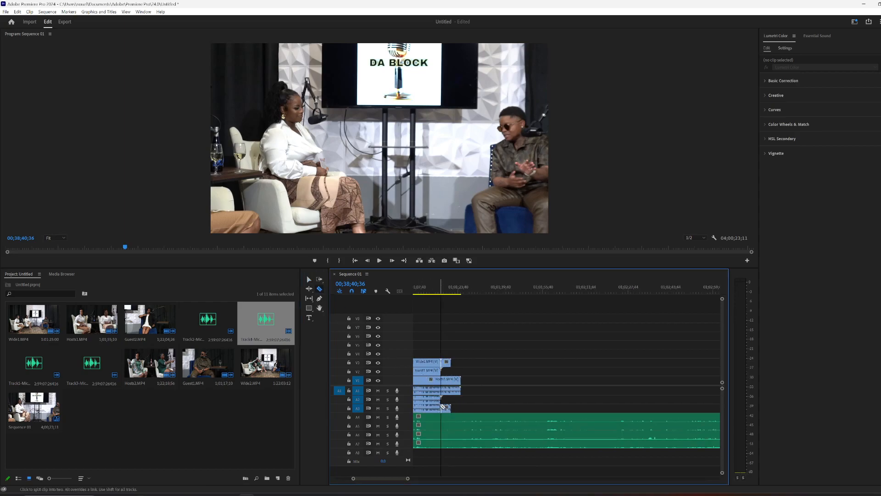
pyautogui.click(441, 379)
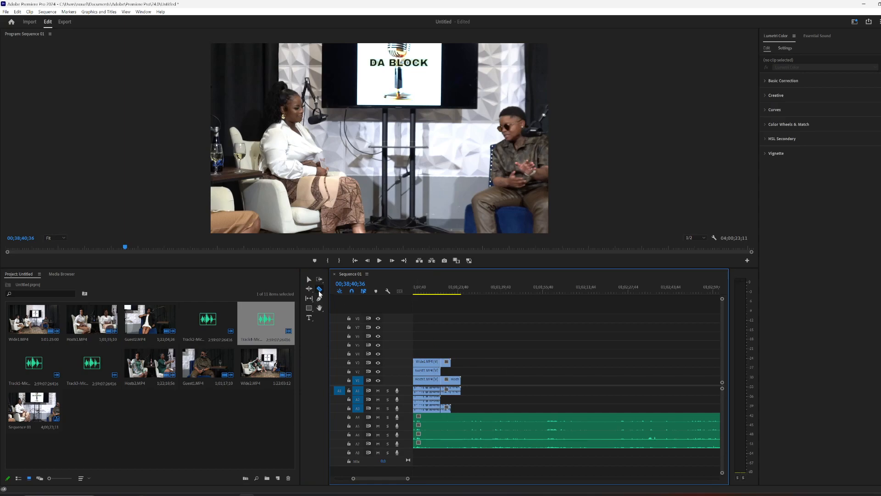
pyautogui.click(440, 416)
pyautogui.click(441, 424)
pyautogui.click(441, 434)
pyautogui.click(441, 443)
# Delete the leftover Wide1 and Hosts1 pieces after the cut, keeping the remaining mic audio
pyautogui.press('v')
pyautogui.moveTo(463, 360); pyautogui.dragTo(443, 410)
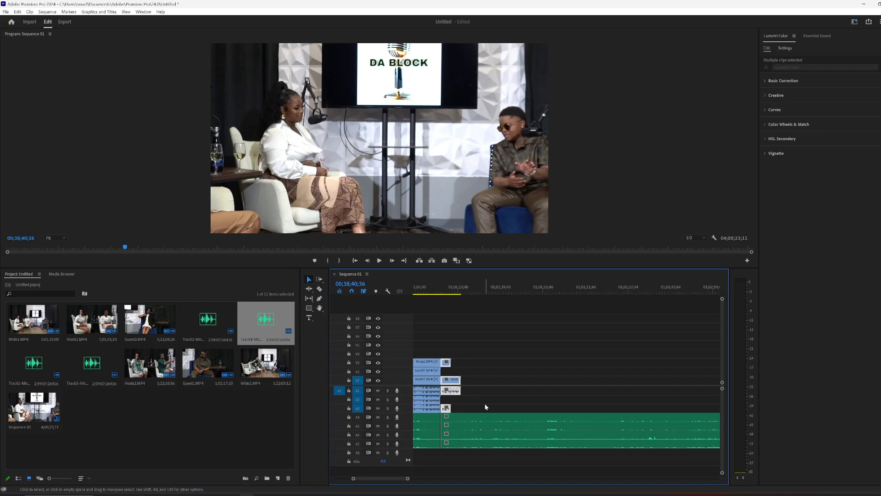
pyautogui.press('Delete')
# Move the remaining mic audio beneath the second camera clips and synchronize it with Hosts2, Guest2 and Wide2 by audio, using track channel 1
pyautogui.scroll(-5, 479, 404)
pyautogui.scroll(-5, 493, 414)
pyautogui.moveTo(541, 405); pyautogui.dragTo(635, 436)
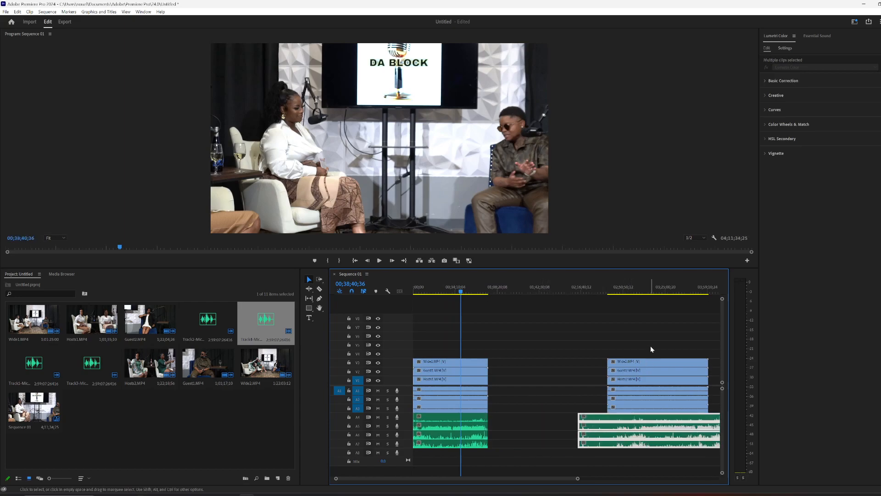
pyautogui.rightClick(662, 447)
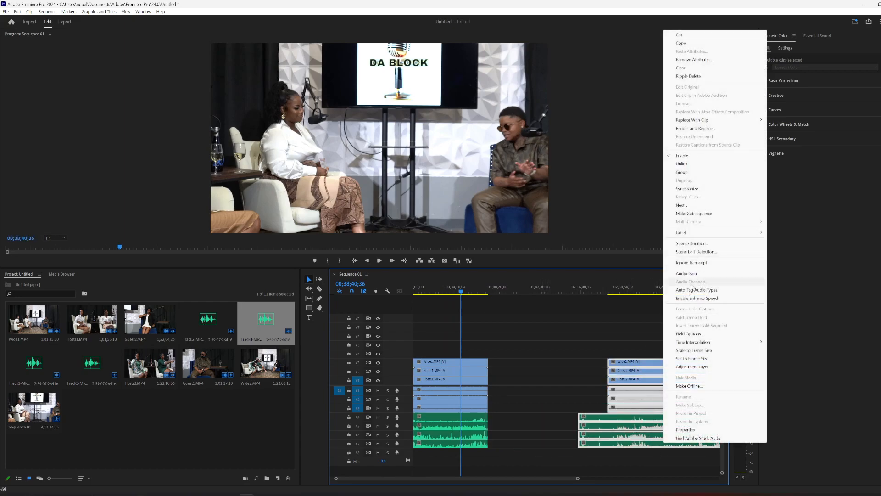
pyautogui.click(697, 191)
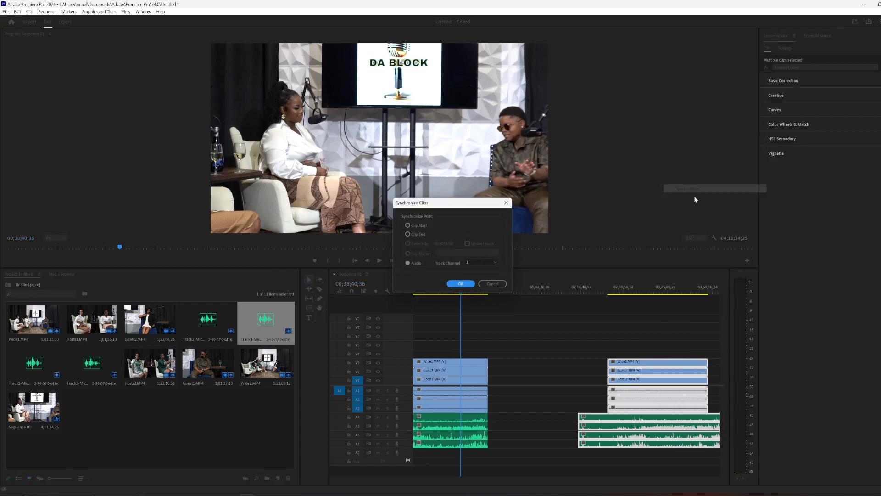
pyautogui.click(460, 283)
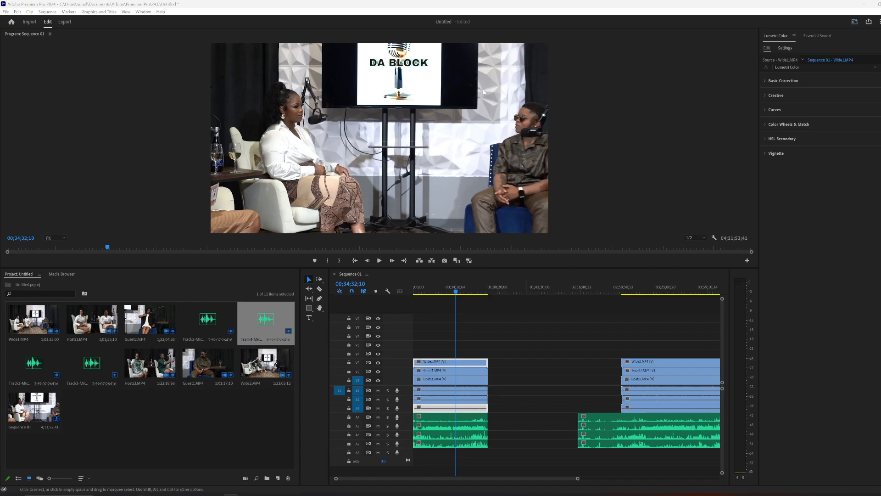
# Scale the Wide1.MP4 clip on V3 to the frame size
pyautogui.rightClick(446, 363)
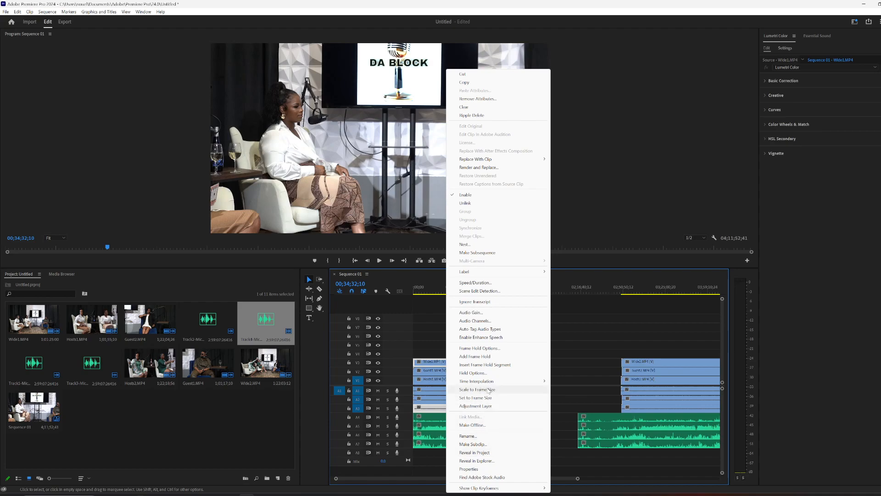
pyautogui.click(480, 390)
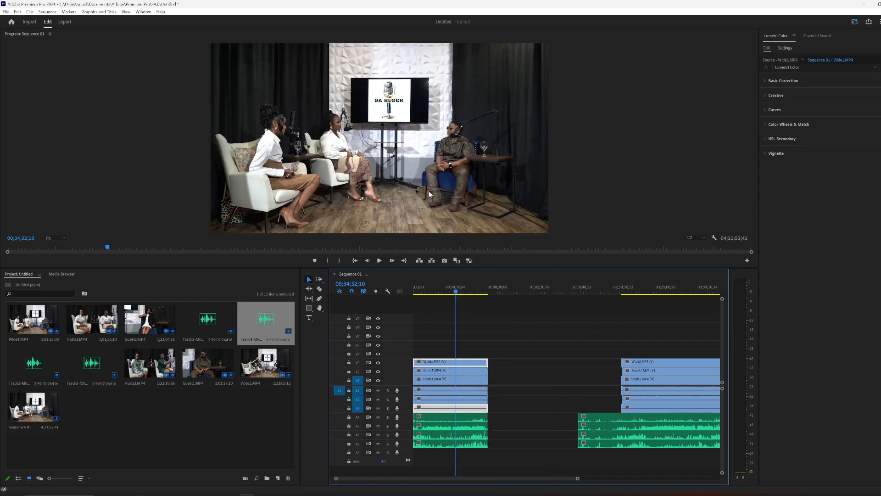
# Examine the Hosts2, Guest2 and Wide2 pictures at 03;24;37;35 one by one by switching the output of tracks V1 to V3
pyautogui.click(660, 297)
pyautogui.click(664, 289)
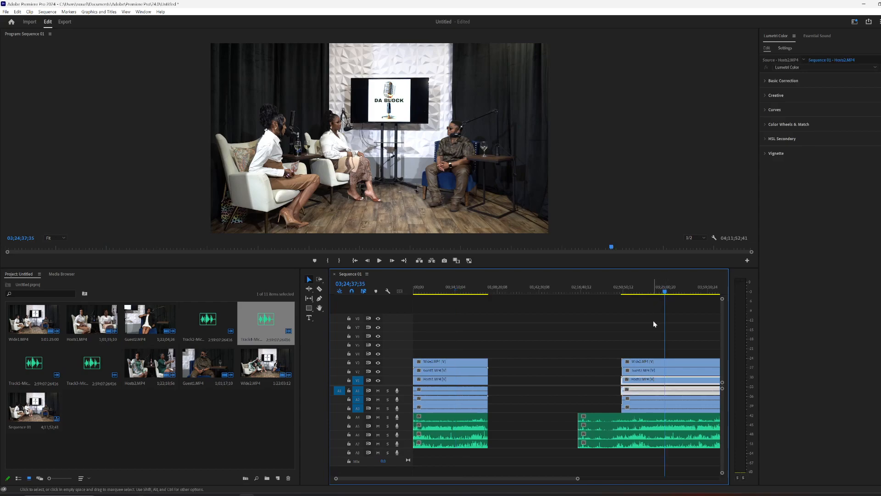
pyautogui.click(378, 370)
pyautogui.click(378, 362)
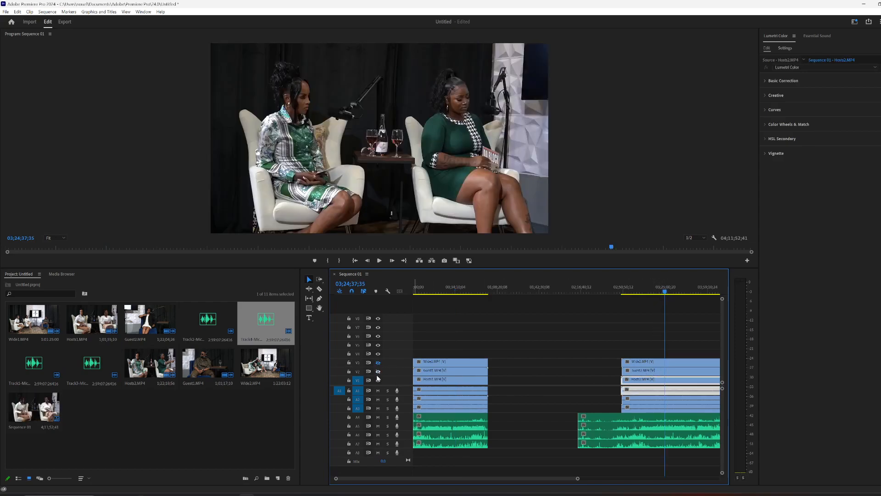
pyautogui.click(378, 380)
pyautogui.click(378, 370)
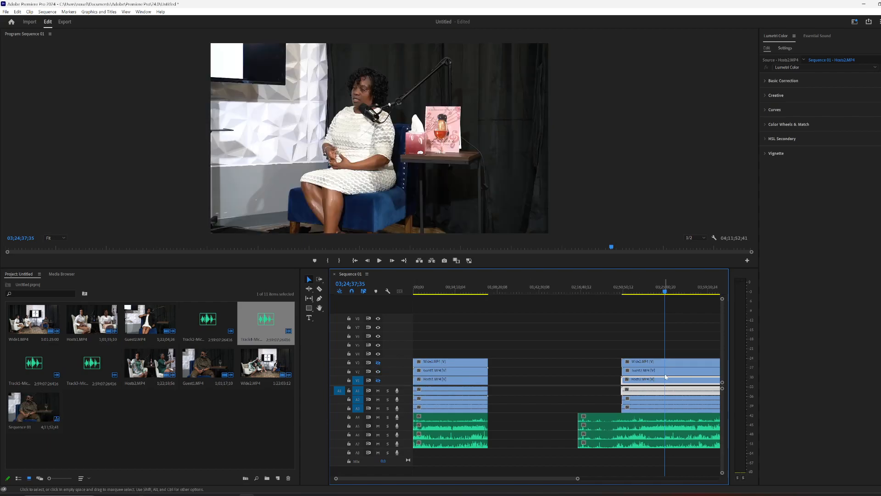
pyautogui.click(378, 370)
pyautogui.click(378, 362)
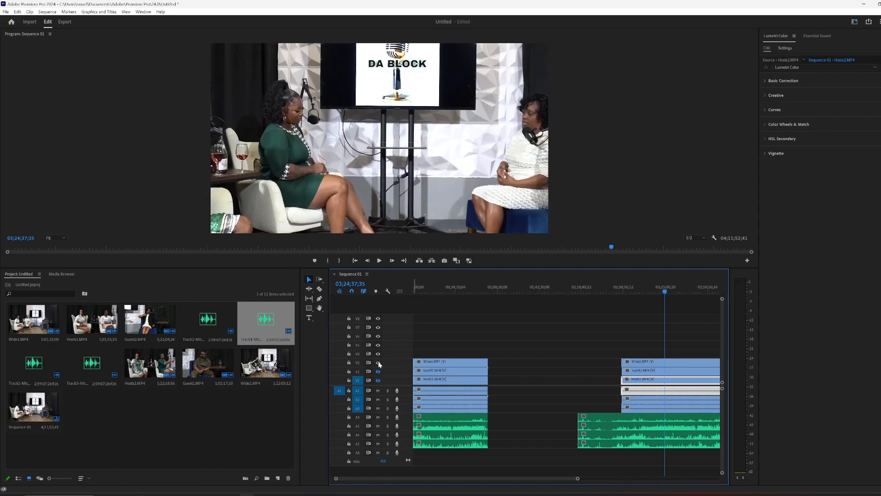
# Scale the Wide2.MP4 clip on V3 to the frame size
pyautogui.click(659, 364)
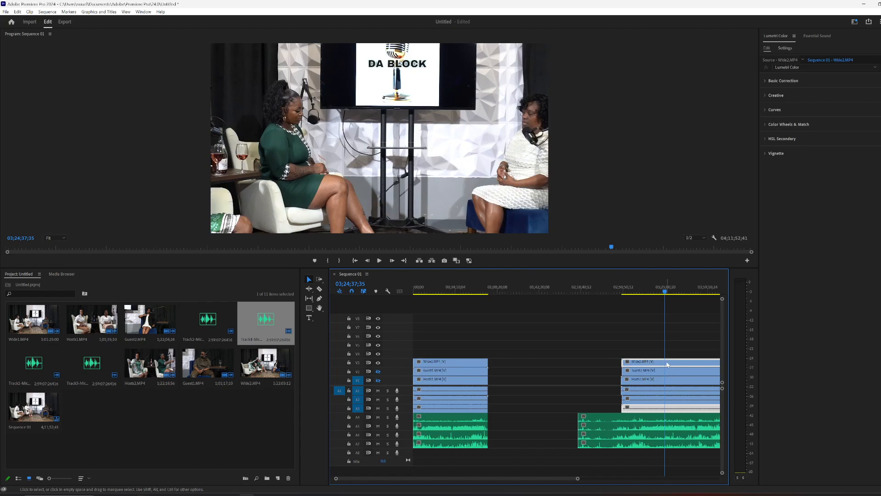
pyautogui.rightClick(678, 367)
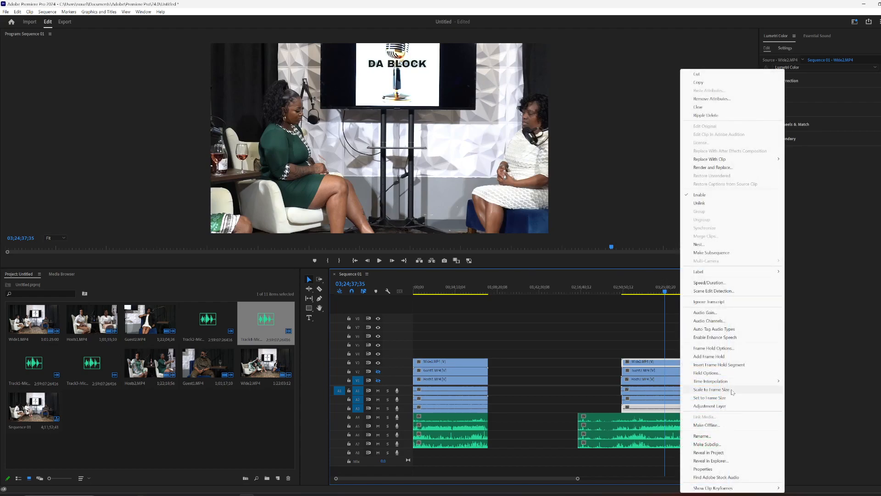
pyautogui.click(716, 390)
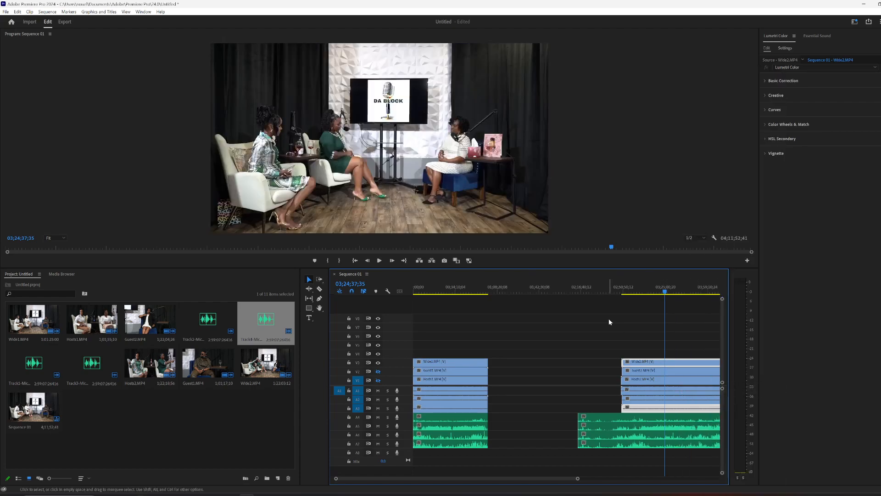
# Split the four mic tracks at the point where the second set of camera clips starts
pyautogui.click(600, 365)
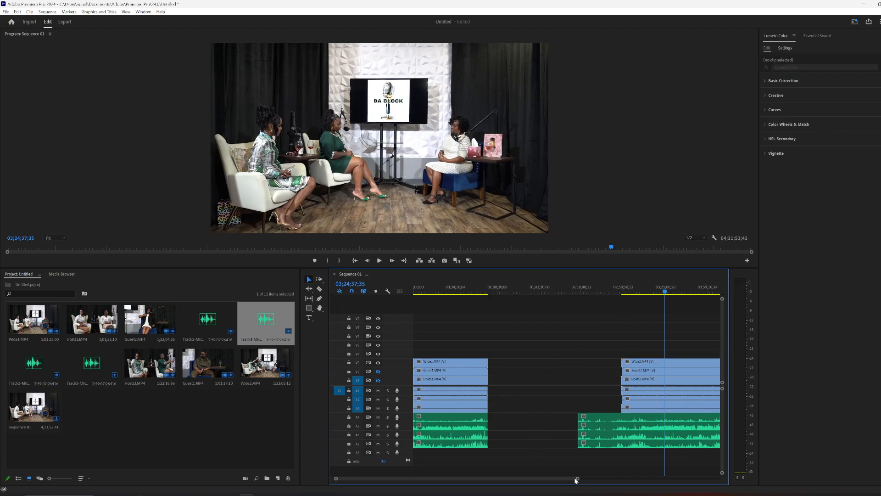
pyautogui.scroll(-5, 565, 479)
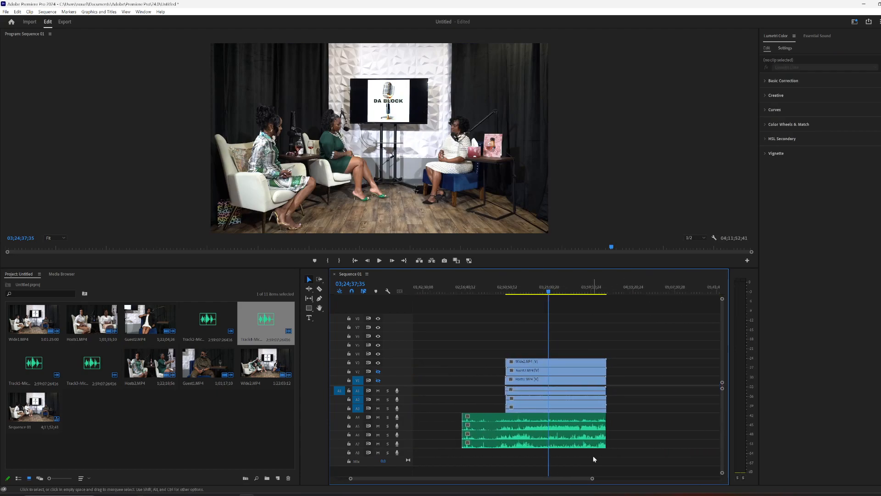
pyautogui.scroll(5, 511, 413)
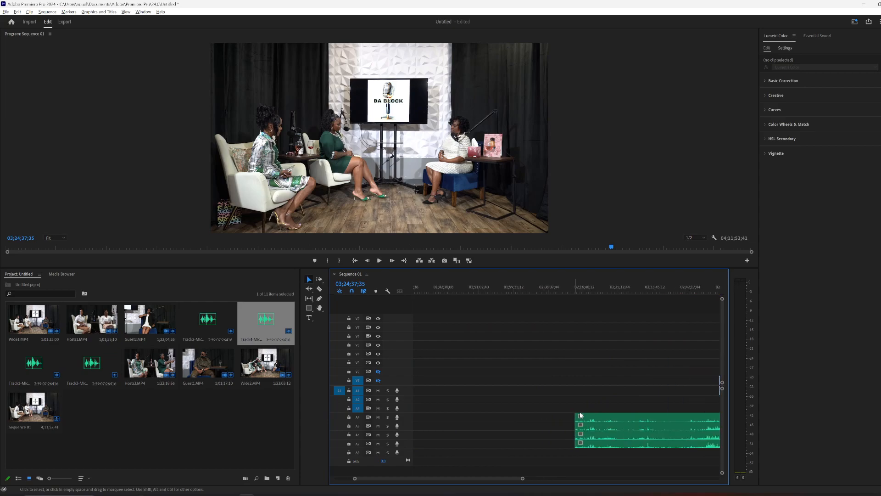
pyautogui.moveTo(513, 477)
pyautogui.mouseDown()
pyautogui.moveTo(502, 478)
pyautogui.moveTo(537, 479)
pyautogui.moveTo(511, 481)
pyautogui.mouseUp()
pyautogui.click(319, 289)
pyautogui.click(539, 362)
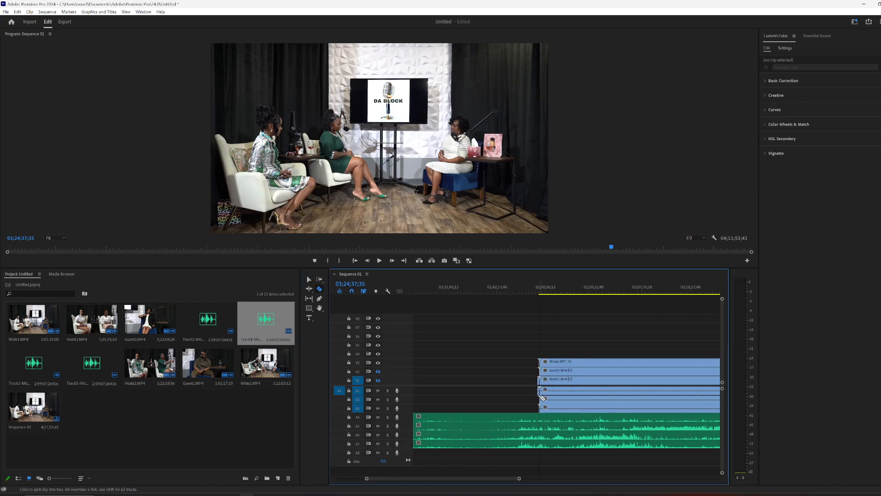
pyautogui.click(540, 418)
pyautogui.click(541, 425)
pyautogui.click(541, 435)
pyautogui.click(541, 442)
# Delete the mic audio and leftover clip slivers that precede the second set of camera clips
pyautogui.press('v')
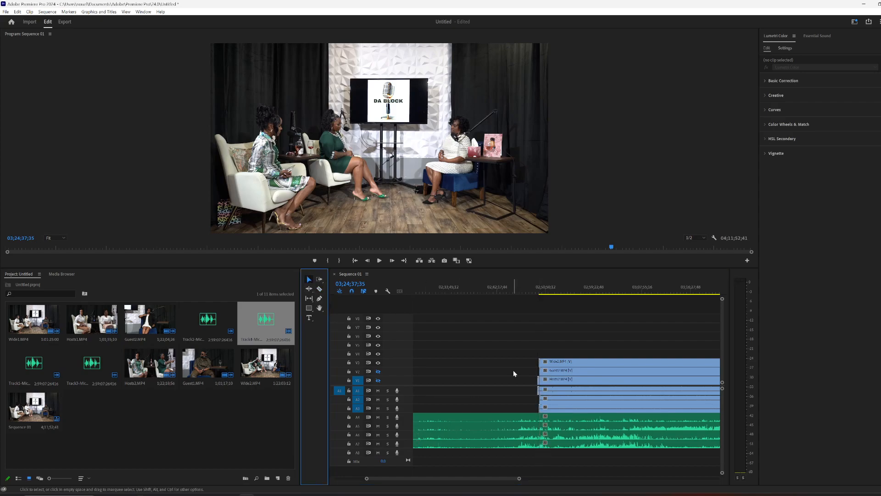
pyautogui.moveTo(518, 362); pyautogui.dragTo(538, 451)
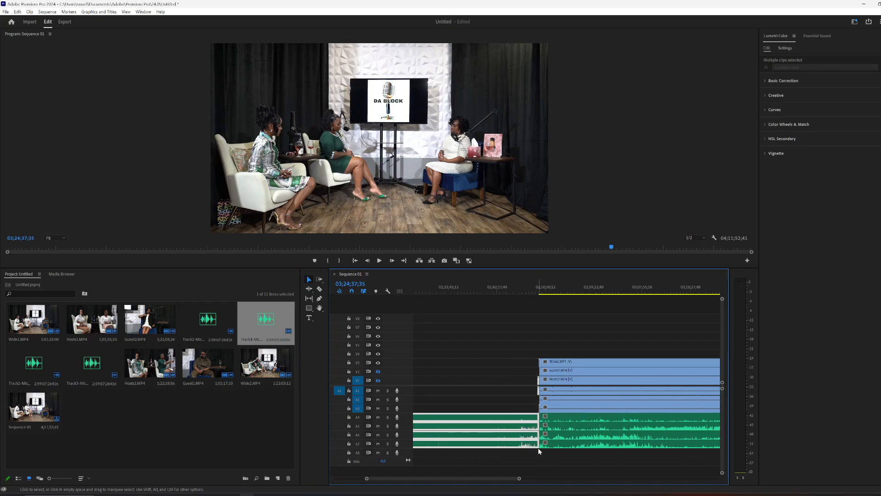
pyautogui.press('Delete')
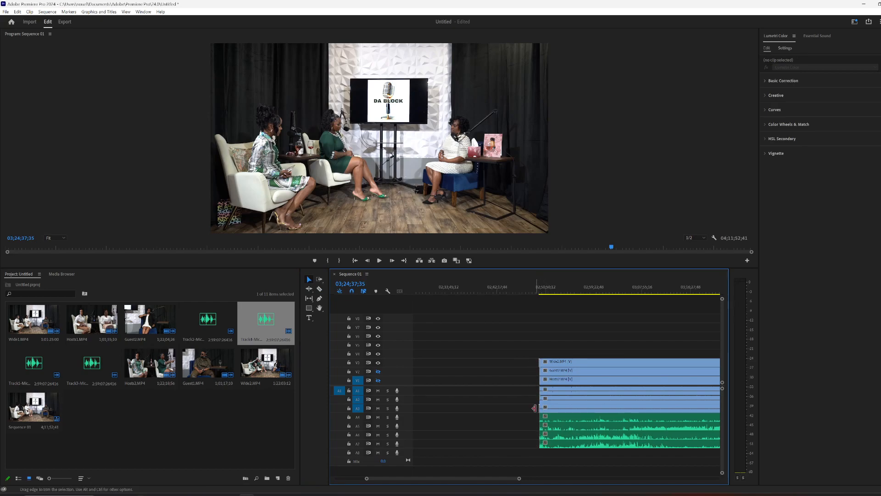
pyautogui.scroll(5, 550, 412)
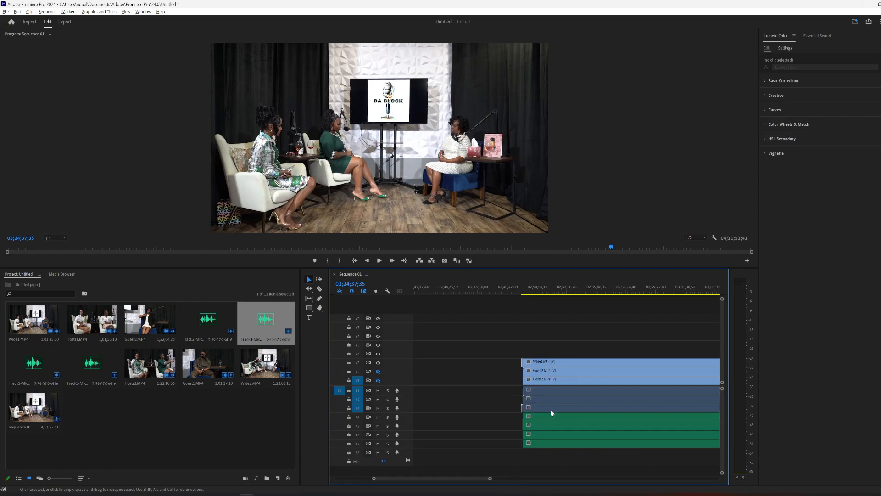
pyautogui.click(448, 408)
pyautogui.press('Delete')
# Split the second set of camera clips where the mic audio ends and delete the excess clip ends
pyautogui.moveTo(441, 478); pyautogui.dragTo(464, 478)
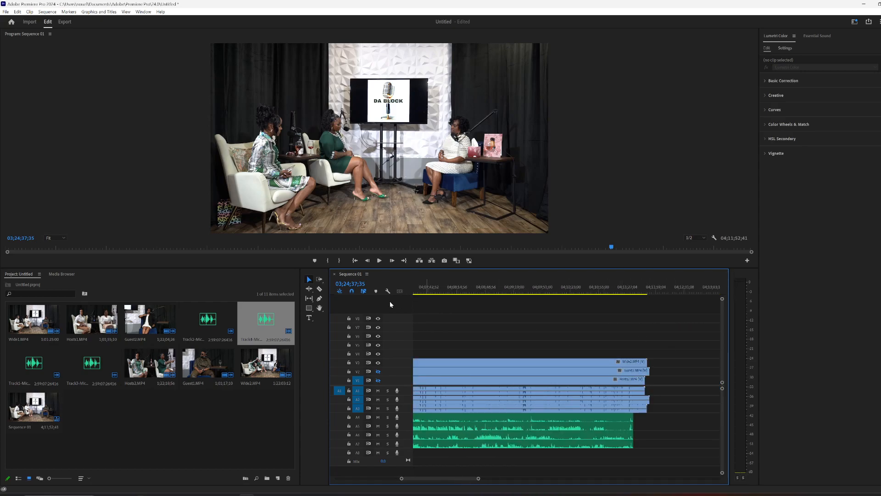
pyautogui.moveTo(631, 289); pyautogui.dragTo(629, 291)
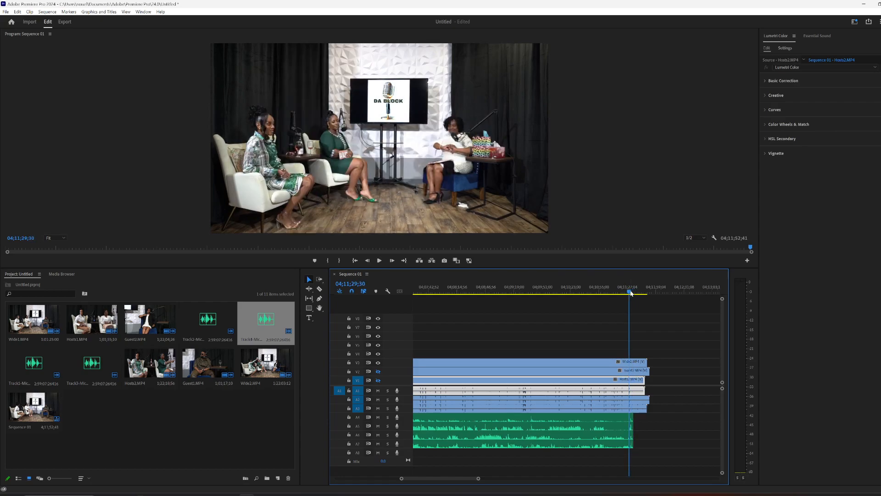
pyautogui.click(319, 289)
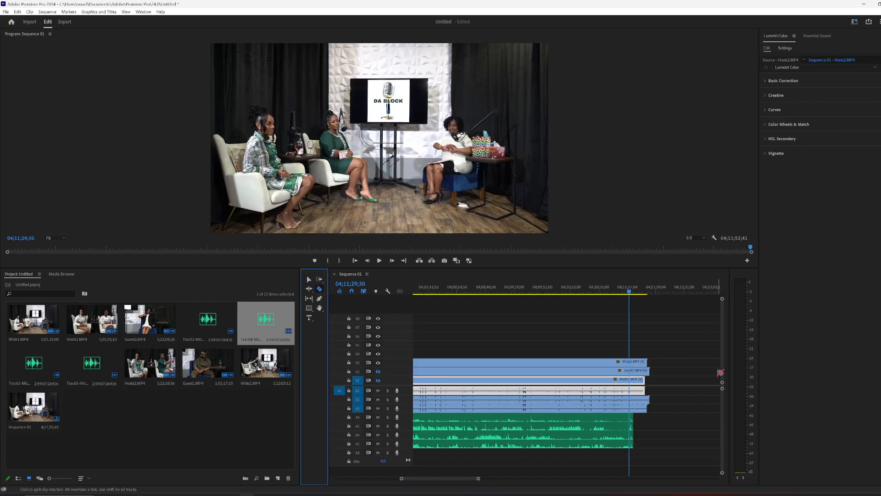
pyautogui.click(638, 407)
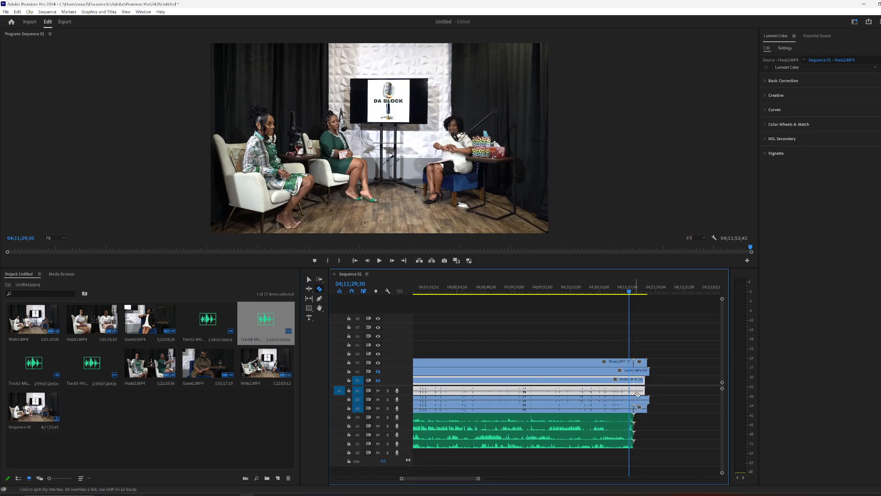
pyautogui.click(634, 398)
pyautogui.click(634, 381)
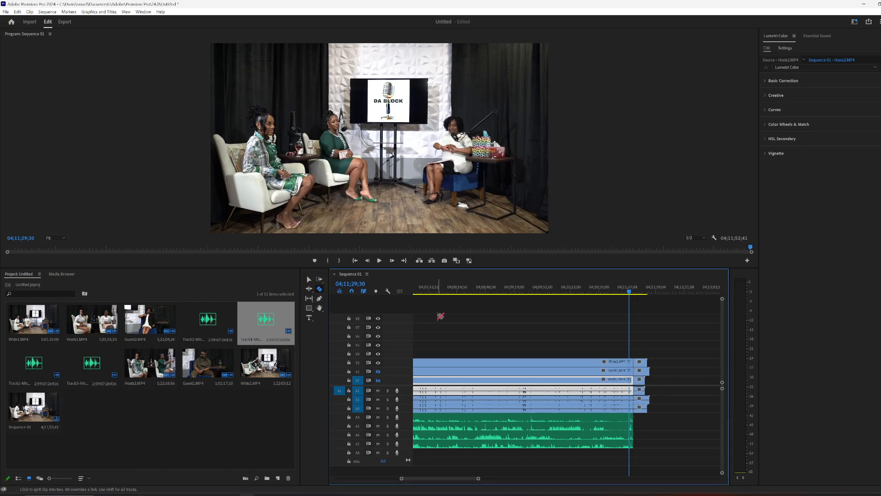
pyautogui.click(309, 278)
pyautogui.moveTo(668, 357); pyautogui.dragTo(637, 417)
pyautogui.press('Delete')
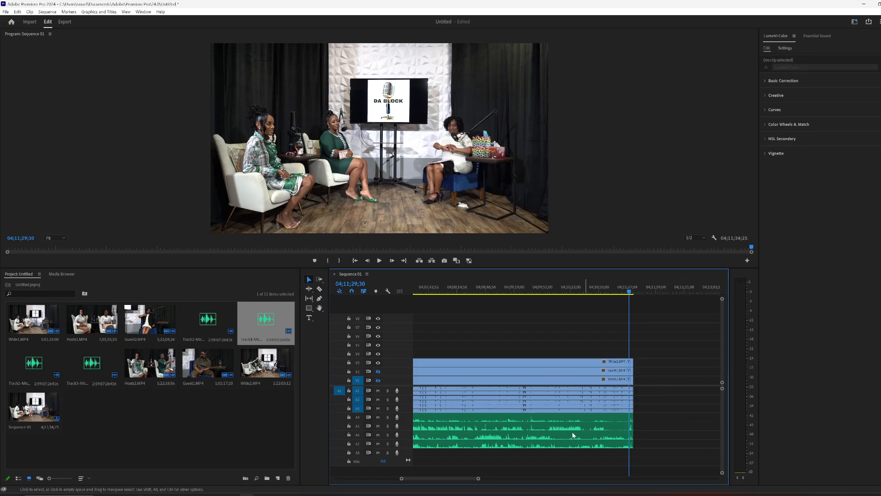
# Mute camera audio tracks A1 to A3 and play the first segment from about 00;15;20 to hear only the mics
pyautogui.press('-')
pyautogui.press('-')
pyautogui.press('-')
pyautogui.press('-')
pyautogui.press('-')
pyautogui.press('-')
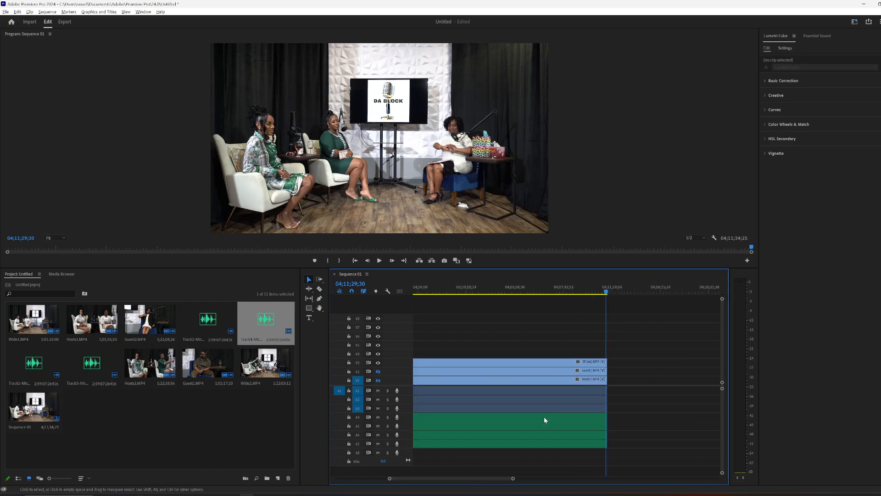
pyautogui.press('-')
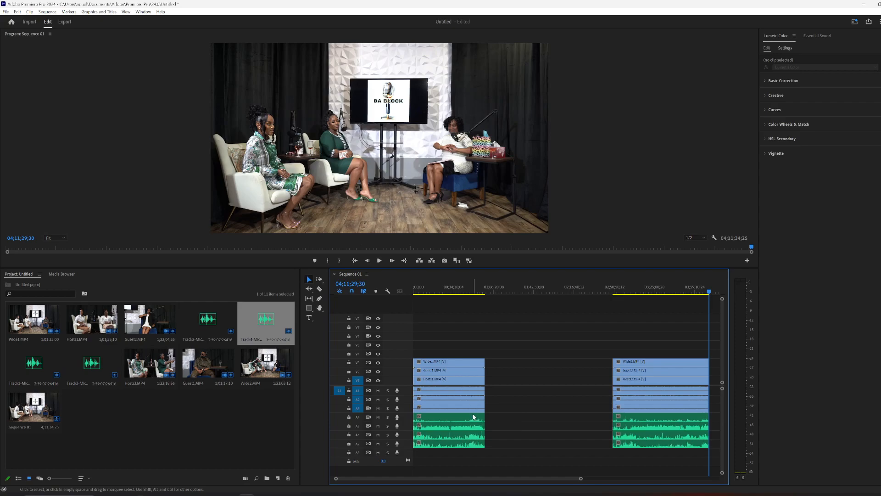
pyautogui.click(378, 390)
pyautogui.click(377, 399)
pyautogui.click(378, 409)
pyautogui.click(431, 291)
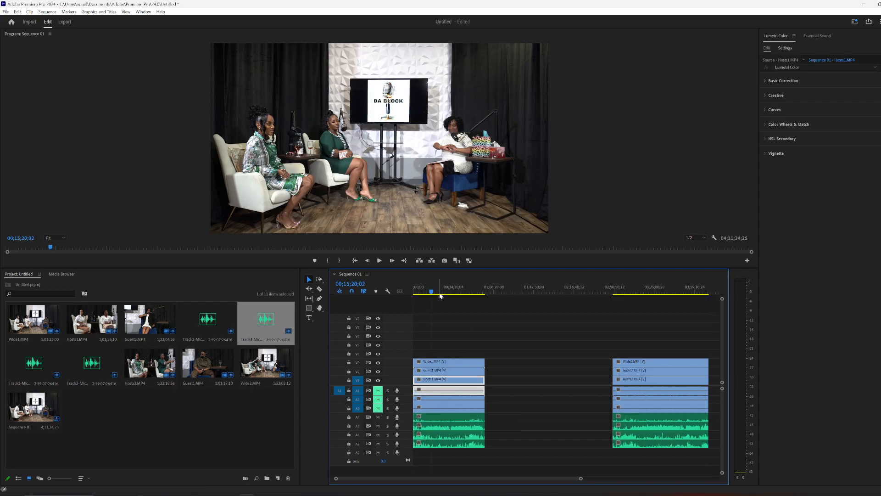
pyautogui.press('space')
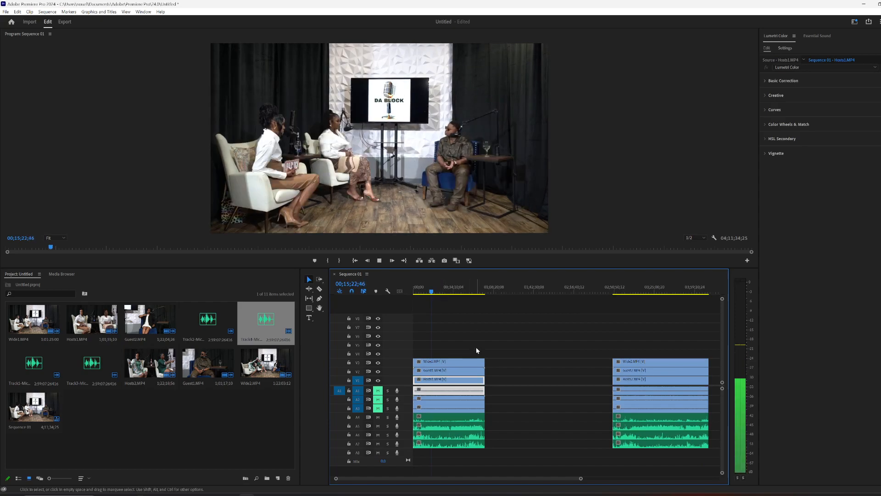
pyautogui.press('space')
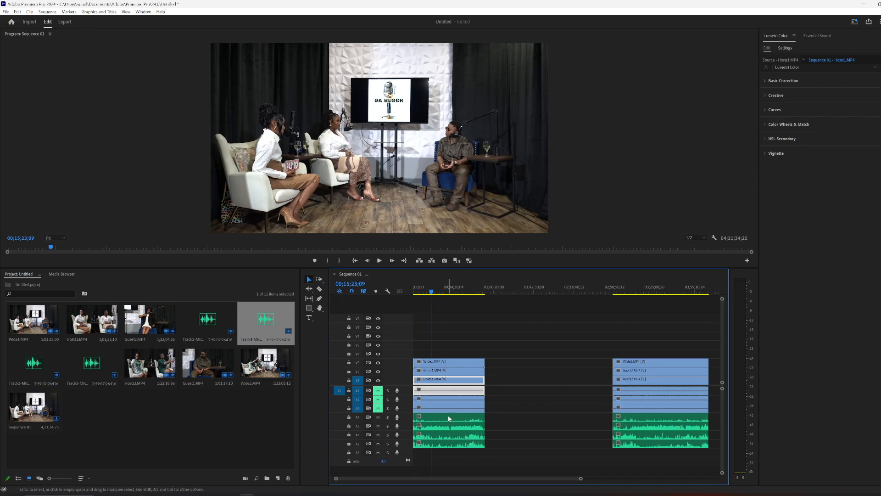
# Mute tracks A5 to A7, listen to the A4 mic alone in the first segment, and check the second segment near its start
pyautogui.click(378, 426)
pyautogui.click(378, 435)
pyautogui.click(378, 443)
pyautogui.press('space')
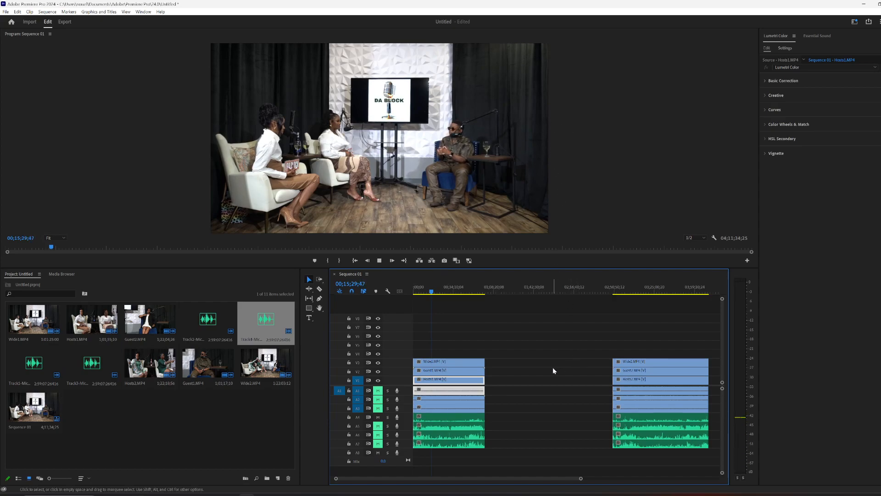
pyautogui.press('space')
pyautogui.click(479, 419)
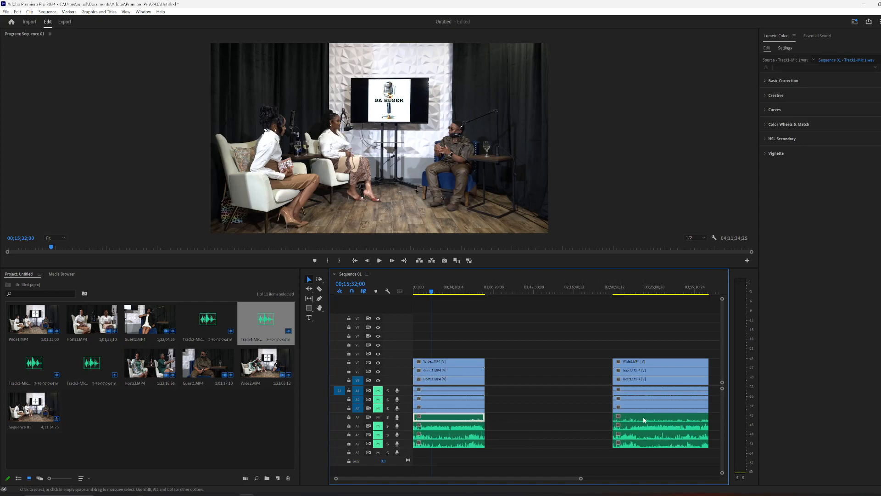
pyautogui.click(622, 296)
pyautogui.click(627, 291)
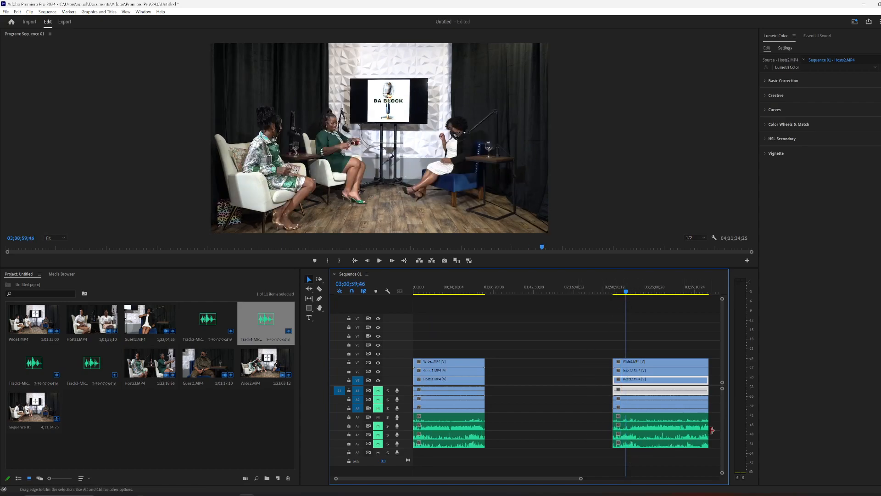
# Delete the unneeded mic clips on track A4 in both segments
pyautogui.click(451, 421)
pyautogui.press('Delete')
pyautogui.click(631, 418)
pyautogui.press('Delete')
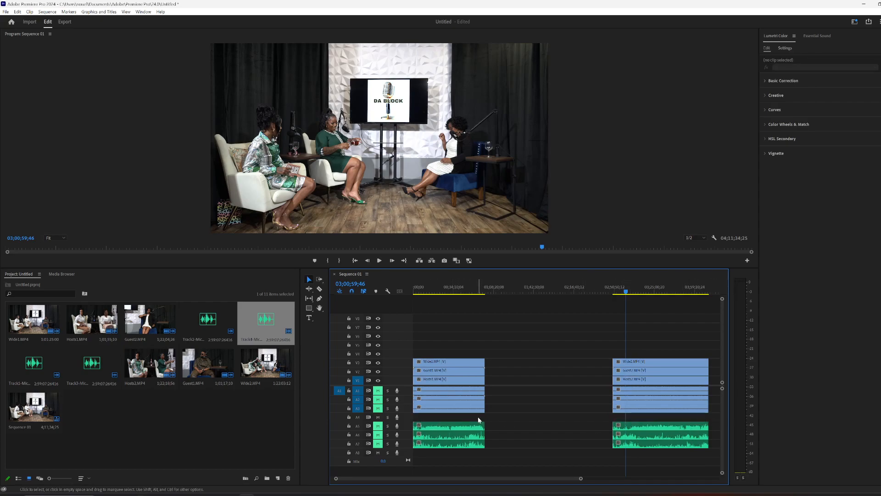
# Unlink the first set of camera clips and delete their audio from tracks A1 to A3
pyautogui.moveTo(478, 420); pyautogui.dragTo(467, 362)
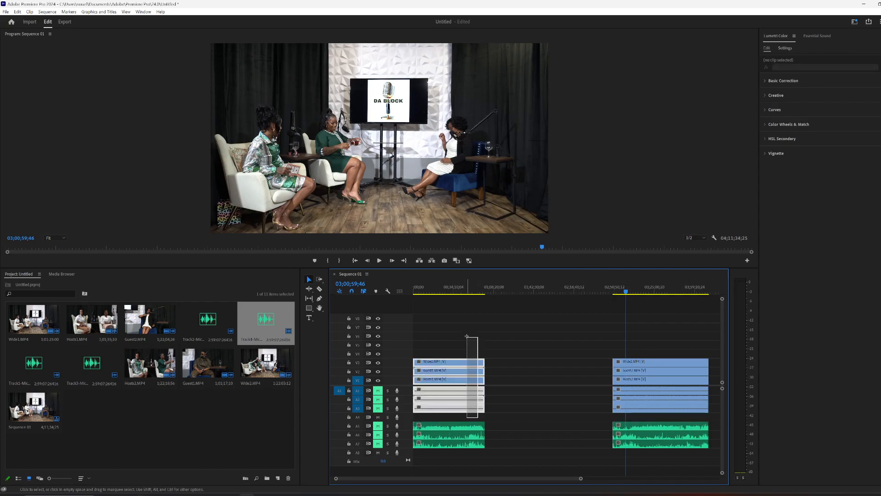
pyautogui.rightClick(464, 391)
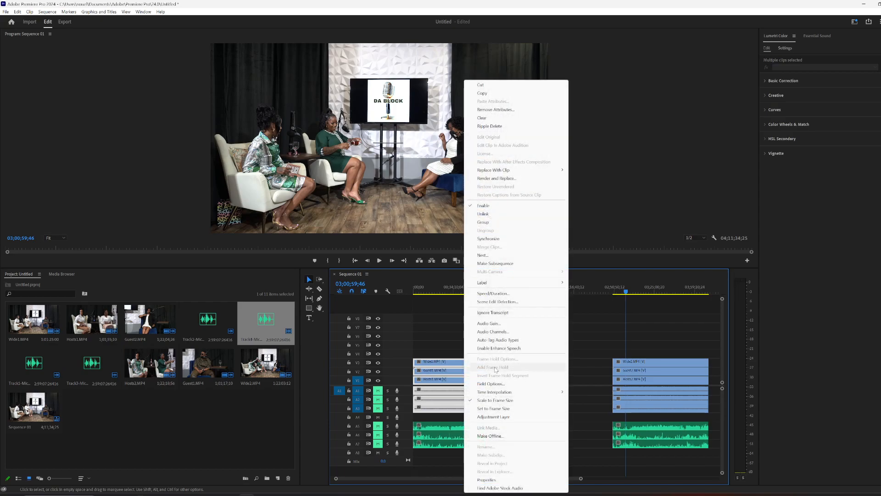
pyautogui.click(493, 215)
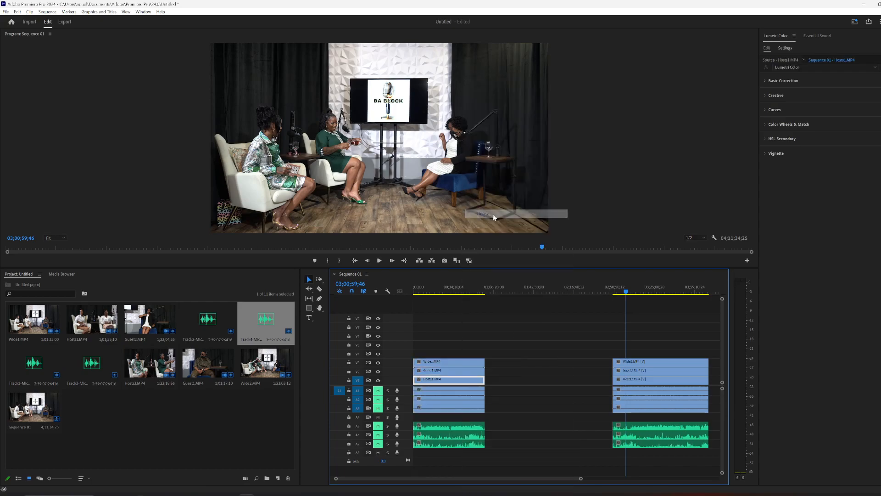
pyautogui.moveTo(496, 411); pyautogui.dragTo(457, 392)
pyautogui.press('Delete')
# Unlink the second set of camera clips and delete their audio from tracks A1 to A3
pyautogui.moveTo(603, 418); pyautogui.dragTo(633, 372)
pyautogui.rightClick(632, 379)
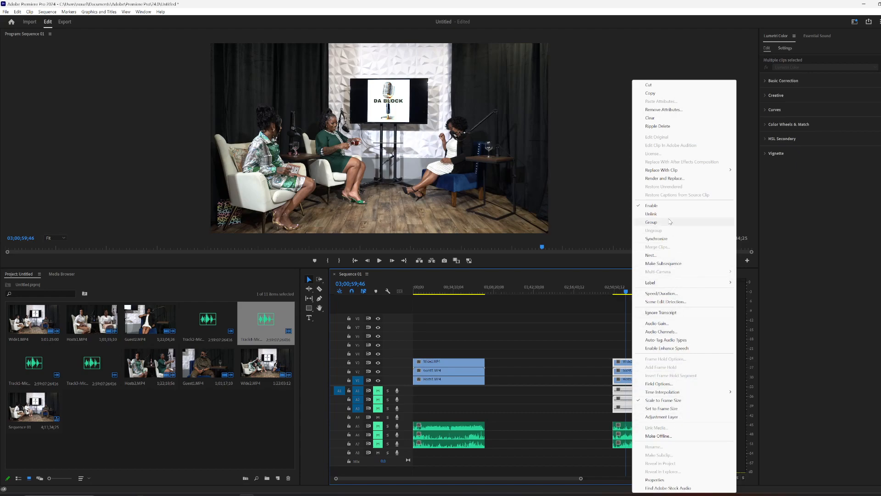
pyautogui.click(654, 214)
pyautogui.moveTo(599, 389); pyautogui.dragTo(657, 413)
pyautogui.press('Delete')
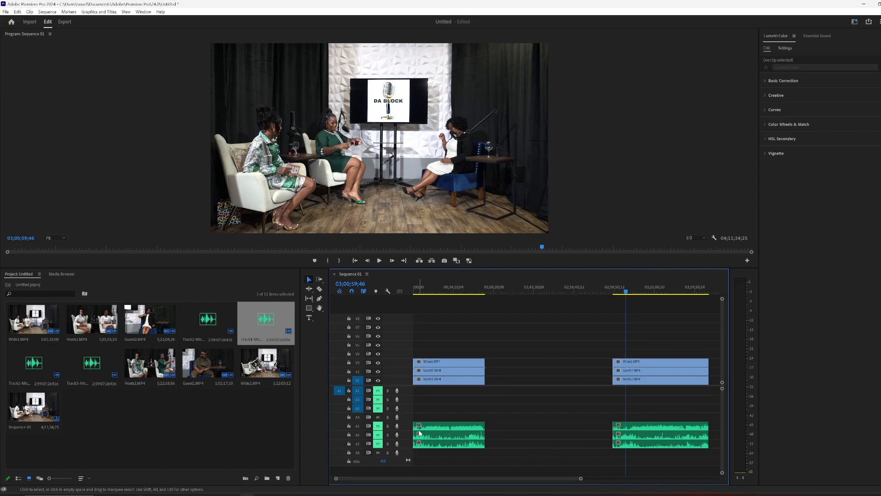
# Unmute audio tracks A1, A2, A3 and A5
pyautogui.click(378, 390)
pyautogui.click(377, 399)
pyautogui.click(377, 408)
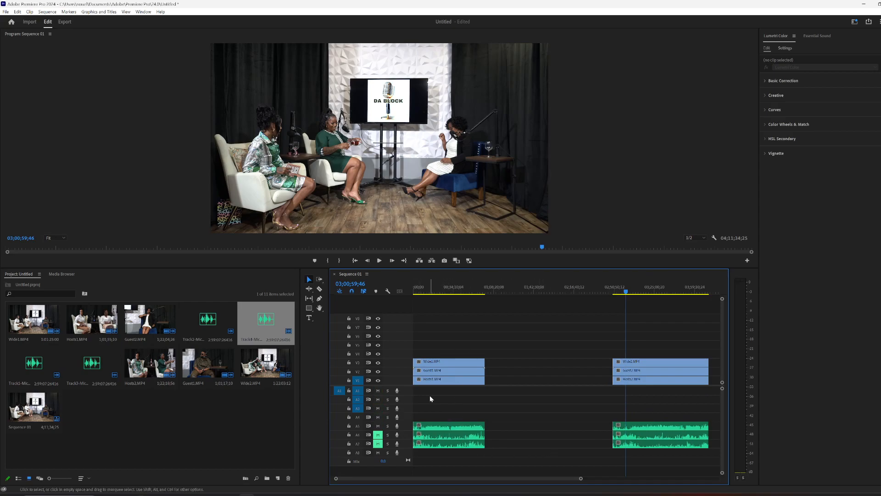
# Listen to the A5 mic at two points of the first segment and move the A5 clips of both segments to A2
pyautogui.click(423, 288)
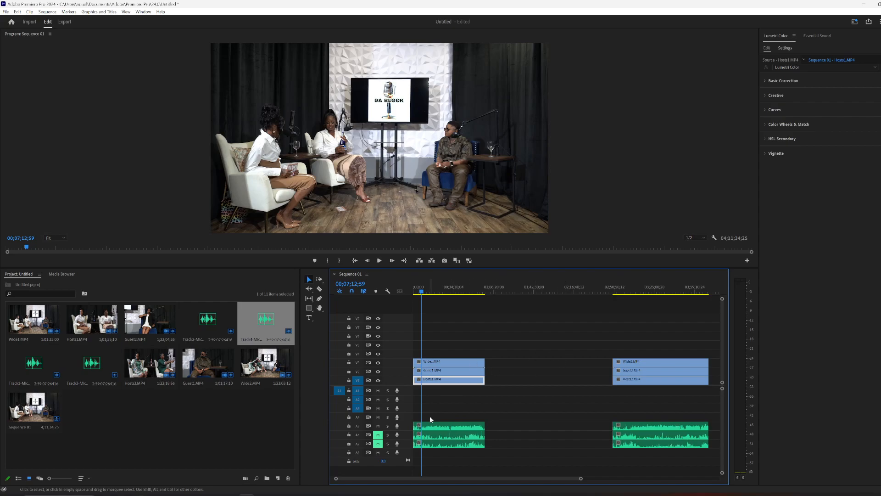
pyautogui.press('space')
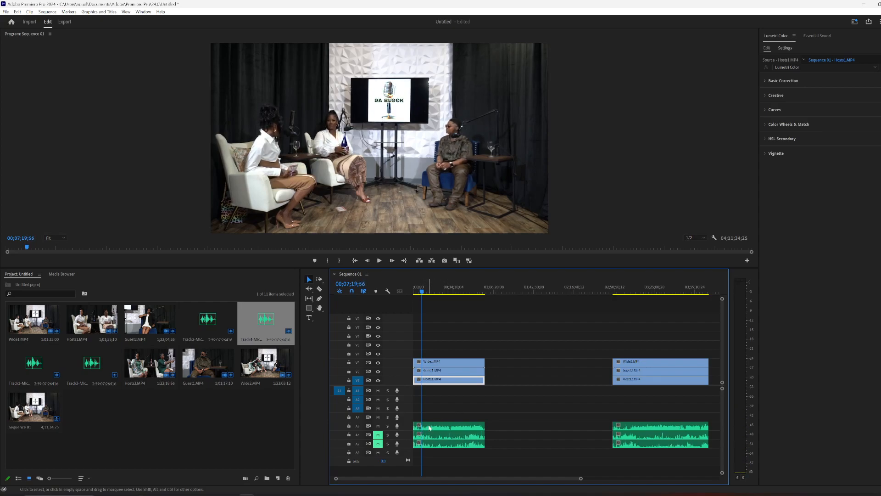
pyautogui.click(430, 290)
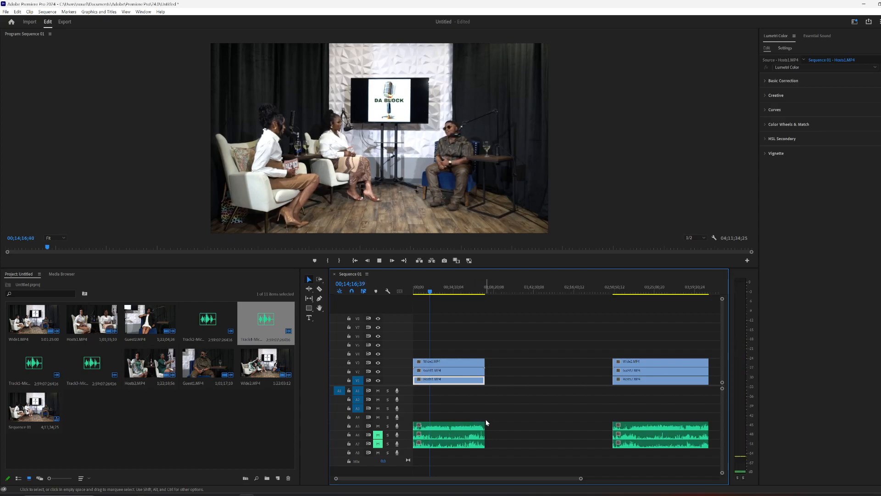
pyautogui.press('space')
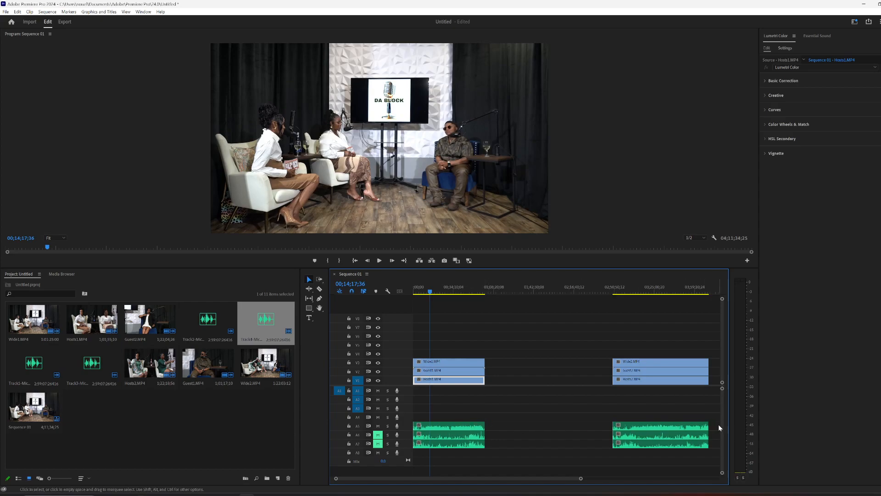
pyautogui.moveTo(714, 427); pyautogui.dragTo(470, 401)
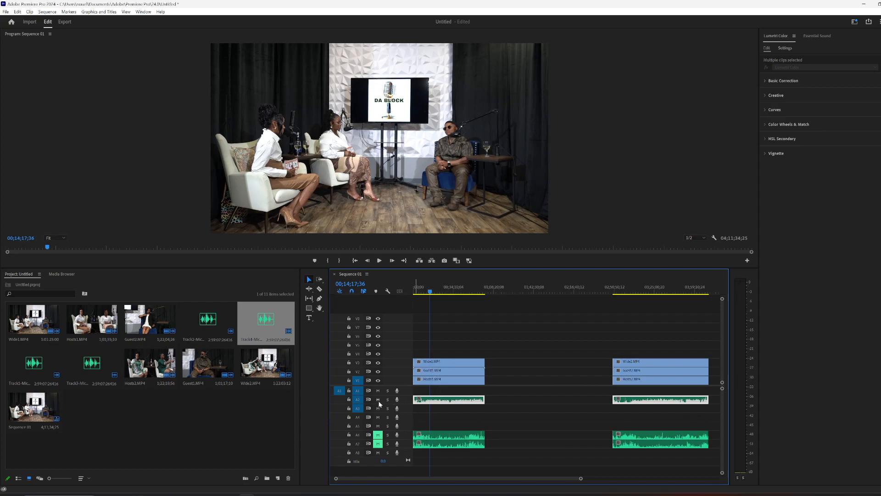
# Mute A2, unmute A6, and listen to the A6 mic at about 00;09;30 and 00;48;24 in the first segment
pyautogui.click(378, 435)
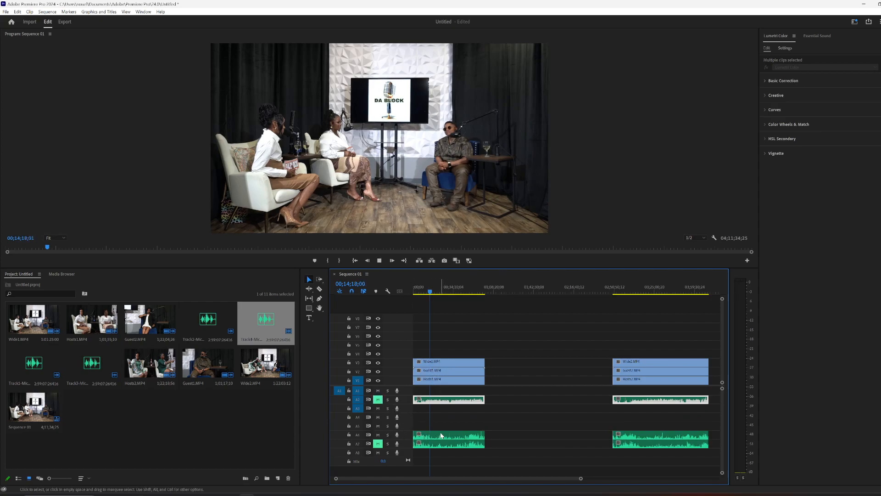
pyautogui.click(431, 295)
pyautogui.moveTo(431, 295); pyautogui.dragTo(424, 295)
pyautogui.press('space')
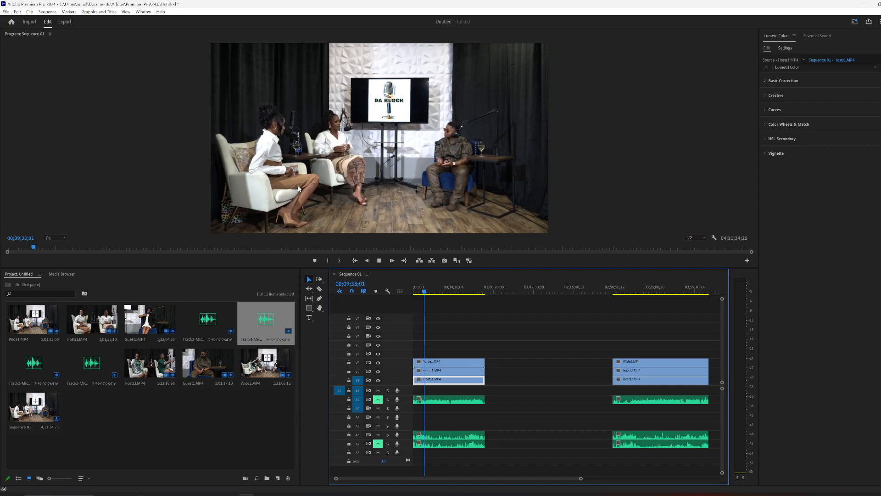
pyautogui.click(470, 291)
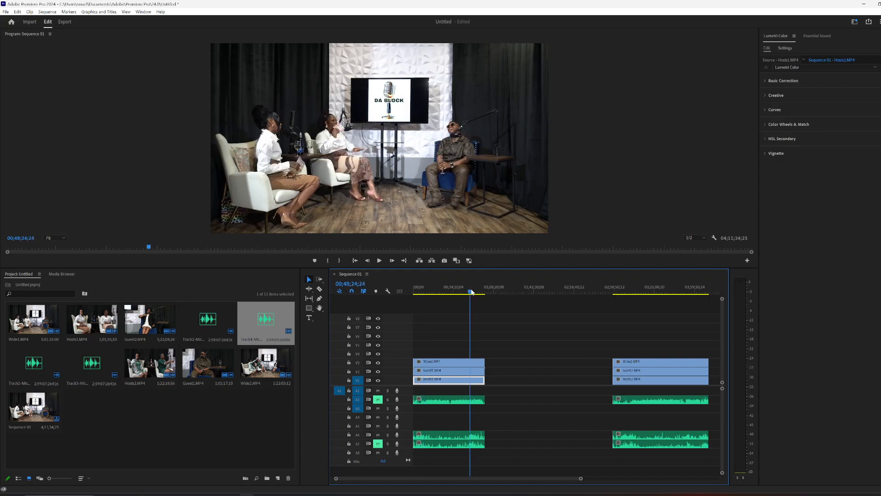
pyautogui.press('space')
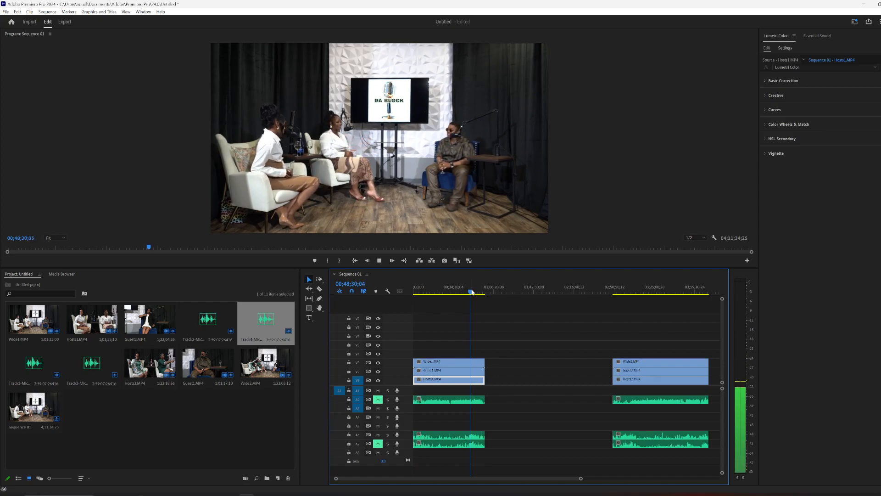
pyautogui.press('space')
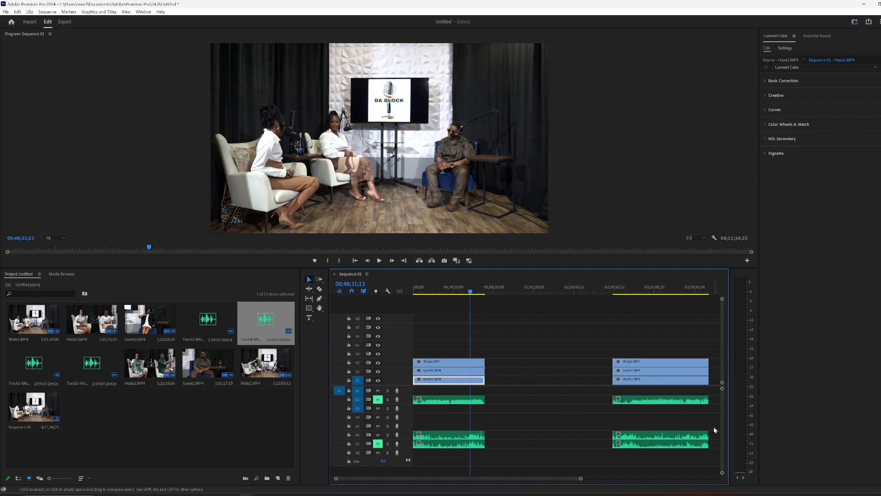
# Move the A6 mic clips to A1 and the A7 mic clips to A3 for both segments, with all tracks unmuted
pyautogui.moveTo(716, 425); pyautogui.dragTo(459, 435)
pyautogui.moveTo(482, 396); pyautogui.dragTo(484, 391)
pyautogui.moveTo(707, 427)
pyautogui.mouseDown()
pyautogui.moveTo(454, 461)
pyautogui.moveTo(450, 411)
pyautogui.mouseUp()
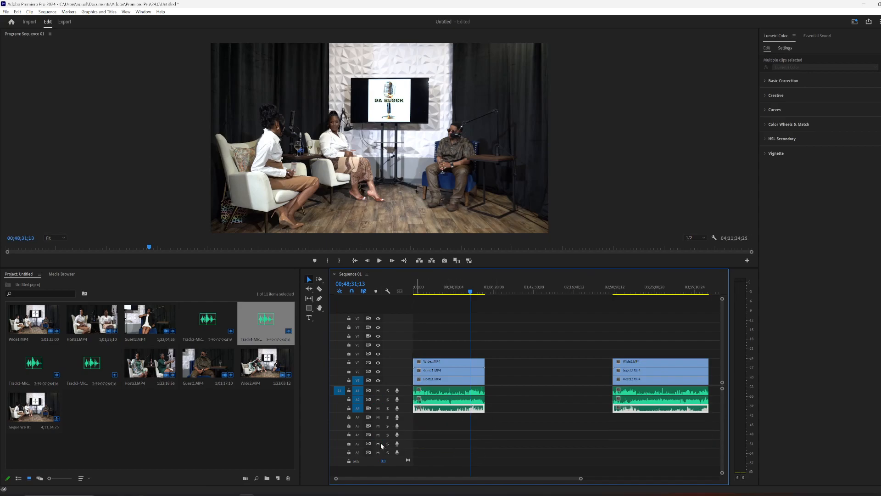
# Save the project as DablockDraft in the Da Block March 2nd folder on the Desktop
pyautogui.click(5, 12)
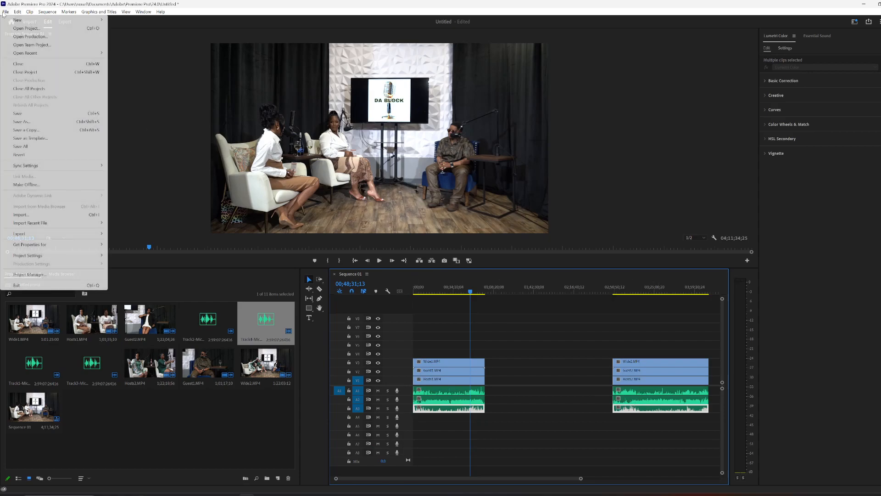
pyautogui.click(54, 121)
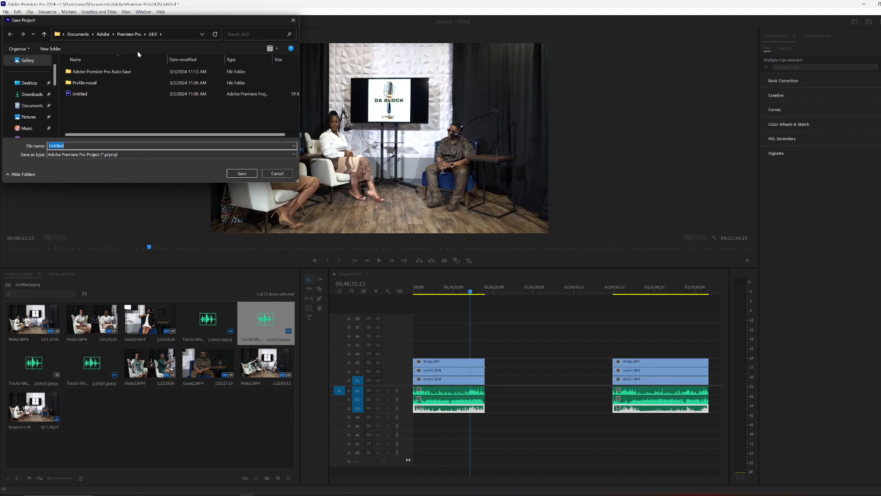
pyautogui.click(29, 83)
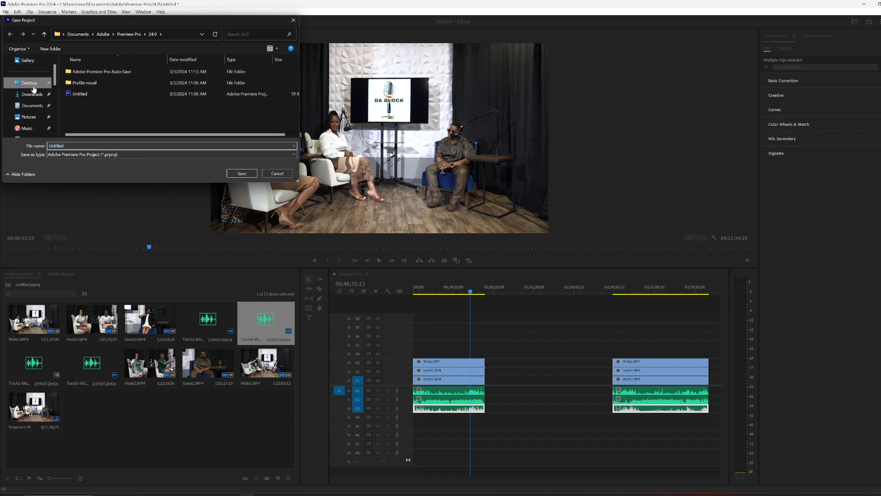
pyautogui.scroll(-3, 147, 106)
pyautogui.scroll(2, 108, 91)
pyautogui.doubleClick(92, 88)
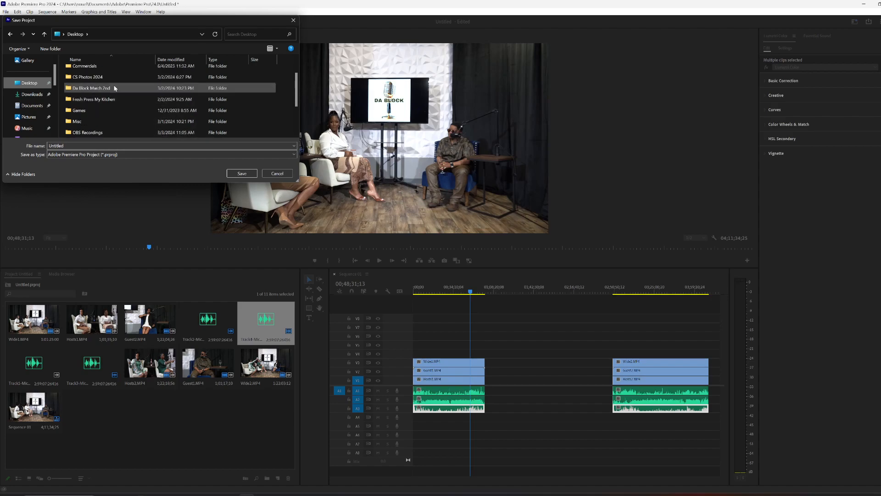
pyautogui.doubleClick(87, 145)
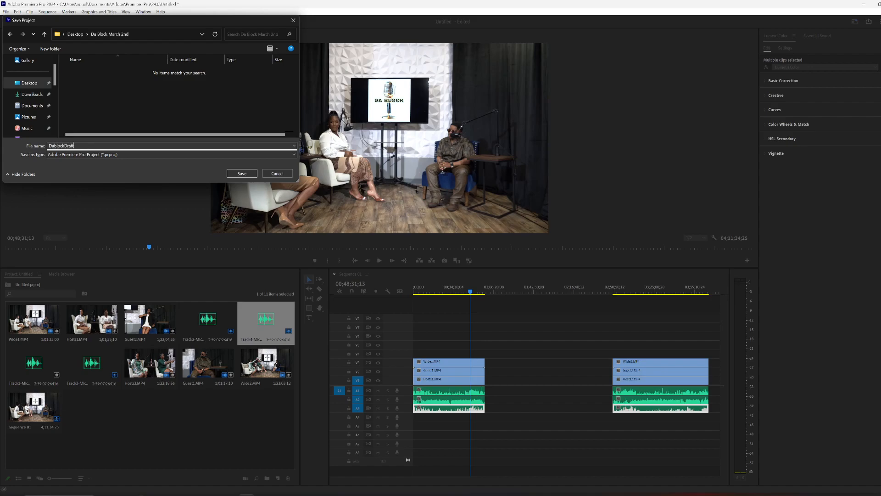
pyautogui.press('Return')
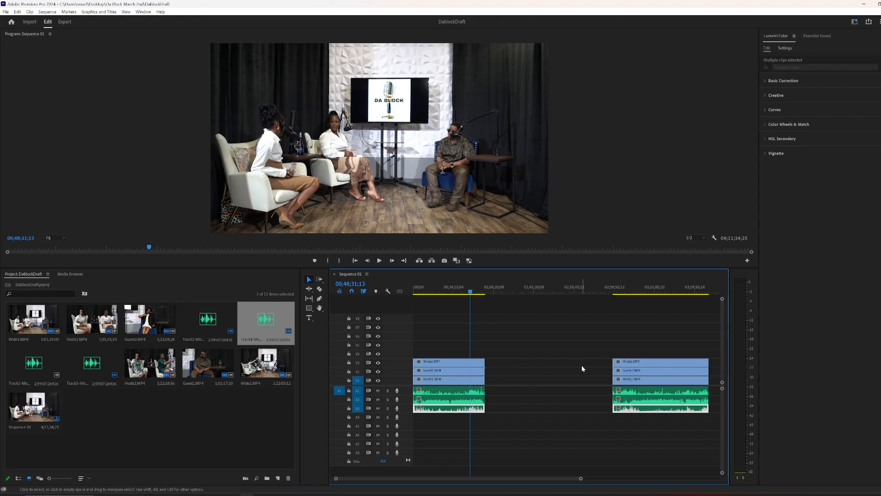
# Move all video and audio clips of the second segment directly against the end of the first segment and save the project
pyautogui.moveTo(714, 354); pyautogui.dragTo(613, 424)
pyautogui.moveTo(666, 364); pyautogui.dragTo(541, 367)
pyautogui.click(611, 355)
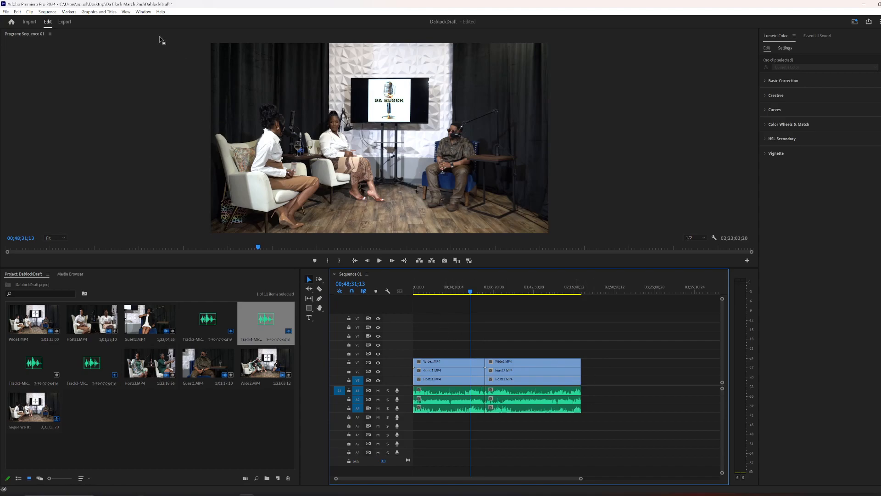
pyautogui.click(6, 12)
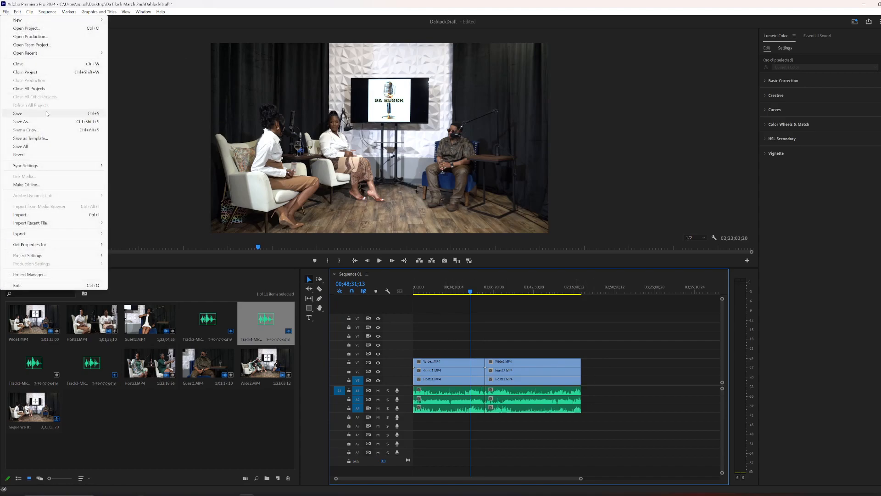
pyautogui.click(51, 116)
# Open the AutoPod Multi-Camera Editor extension and set its layout to 3 cameras and 3 speakers
pyautogui.click(143, 12)
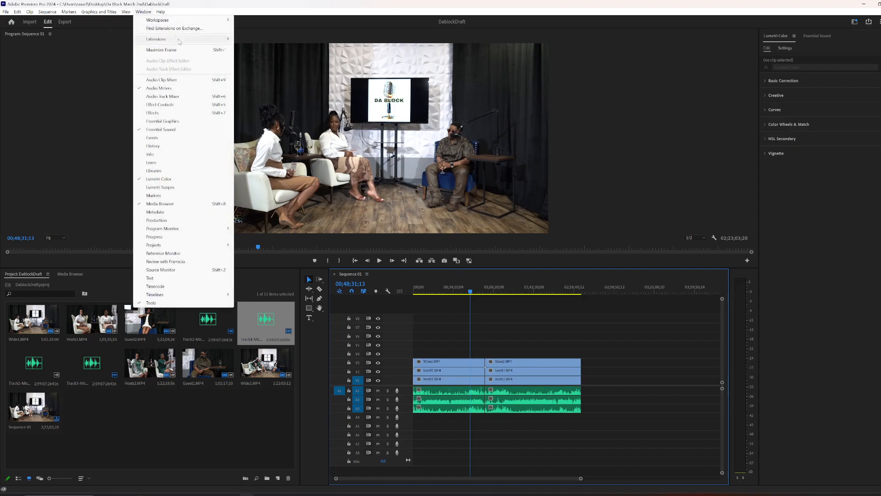
pyautogui.moveTo(179, 42)
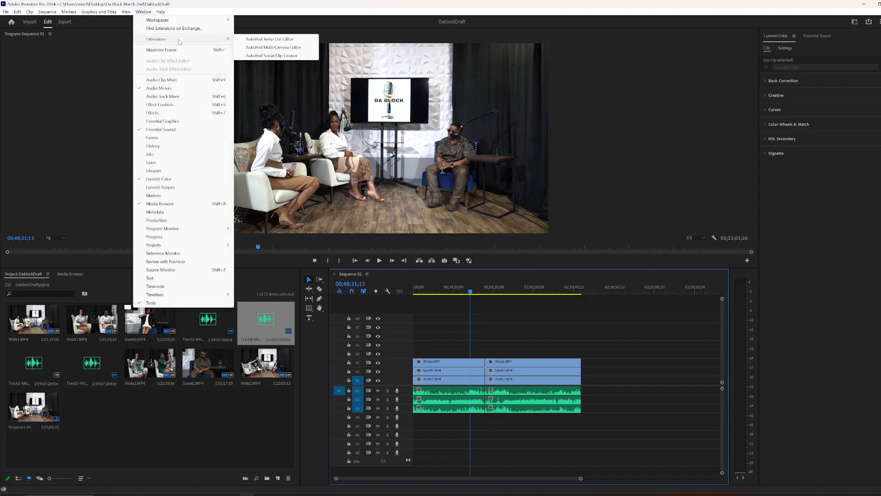
pyautogui.click(283, 47)
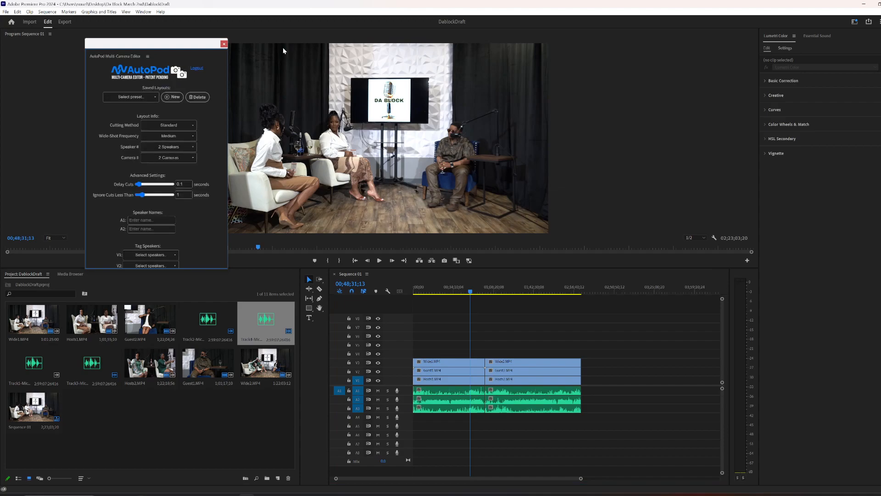
pyautogui.moveTo(182, 44); pyautogui.dragTo(265, 47)
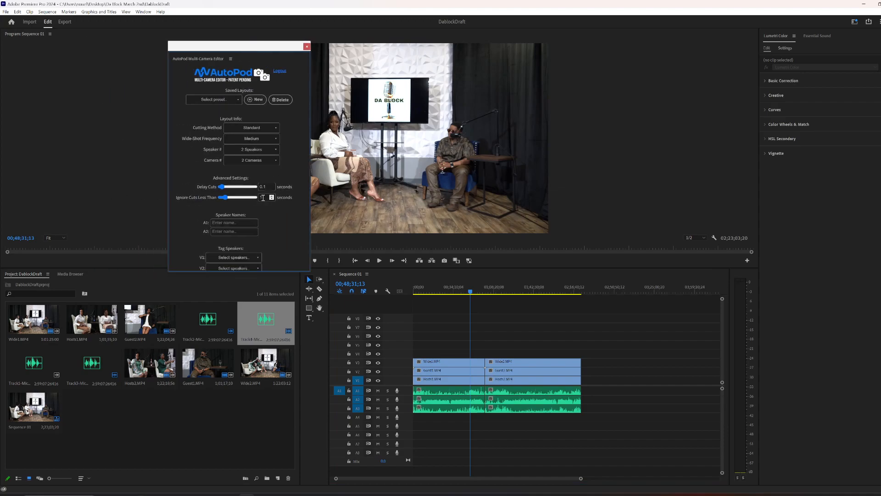
pyautogui.click(264, 161)
pyautogui.click(259, 183)
pyautogui.click(266, 149)
pyautogui.click(265, 172)
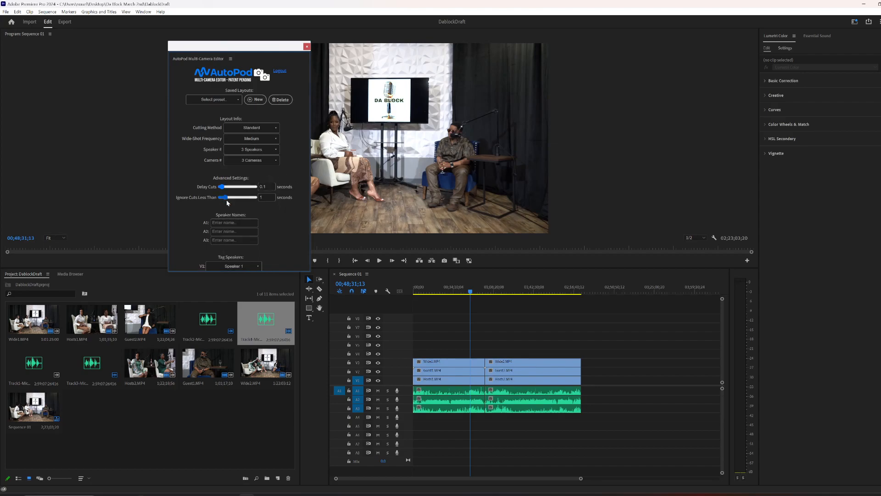
# Name the AutoPod speakers Host 1 D for A1, Guest 1 for A2 and Host 1 B for A3
pyautogui.click(236, 222)
pyautogui.write('Host 1 D')
pyautogui.click(237, 231)
pyautogui.write('Guest 1')
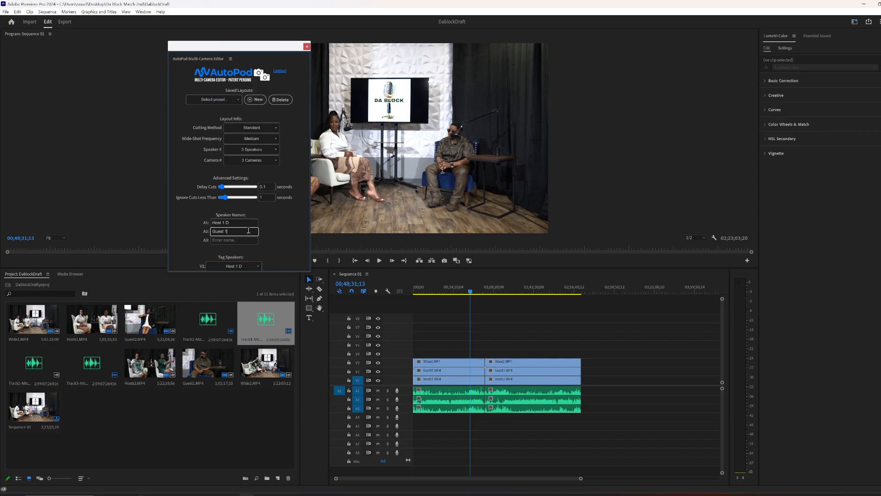
pyautogui.click(236, 241)
pyautogui.write('Host 1 B')
# Mute A1 and A2 and listen to the A3 mic from about 00;48;31 to check which speaker it belongs to
pyautogui.click(378, 390)
pyautogui.click(378, 400)
pyautogui.press('space')
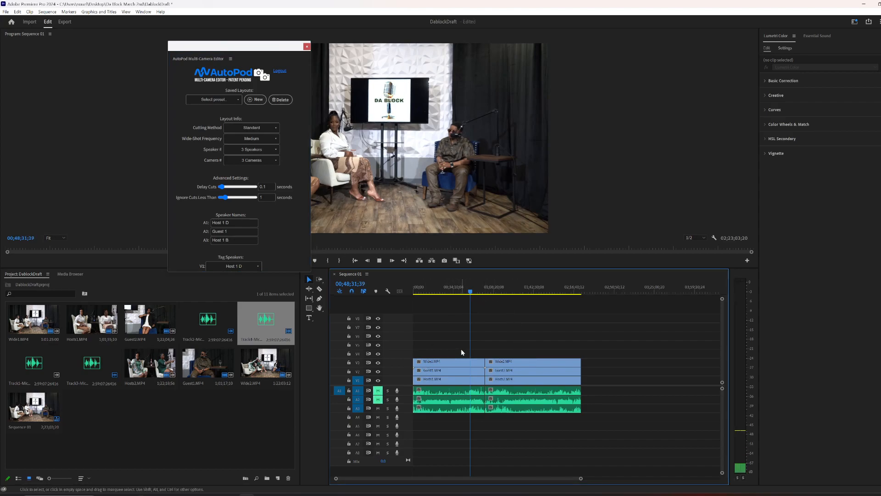
pyautogui.moveTo(265, 46); pyautogui.dragTo(203, 49)
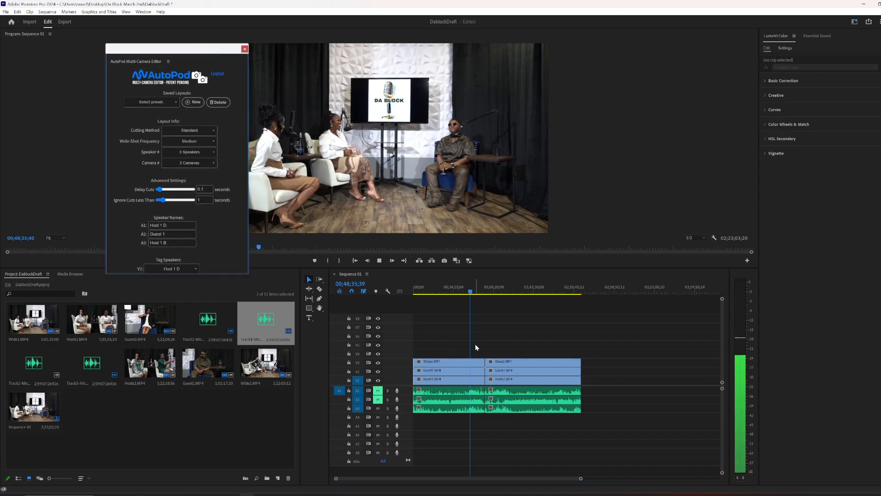
pyautogui.press('space')
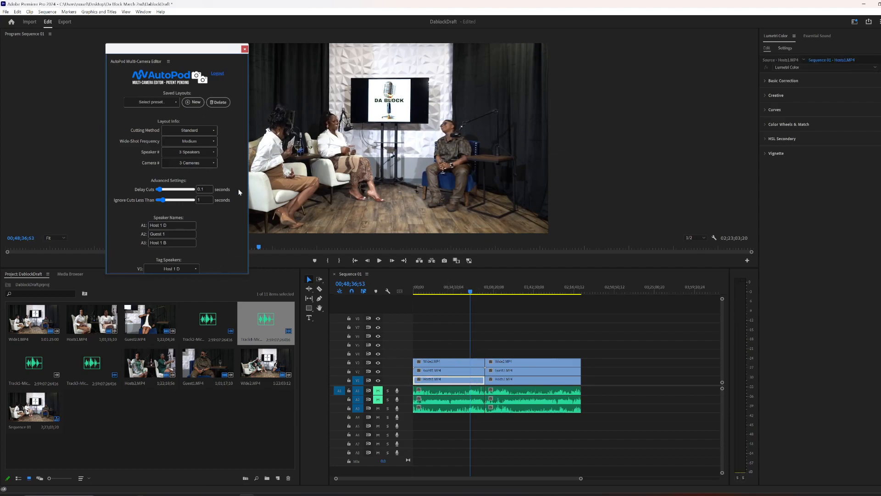
# Set the wide-shot frequency to High and ignore cuts shorter than 2.5 seconds, and unmute A1 and A2
pyautogui.moveTo(249, 272); pyautogui.dragTo(254, 375)
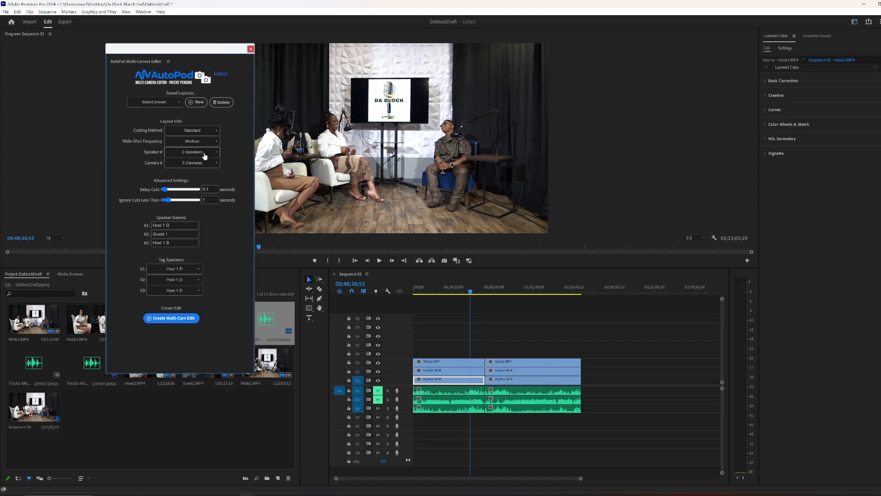
pyautogui.moveTo(148, 142)
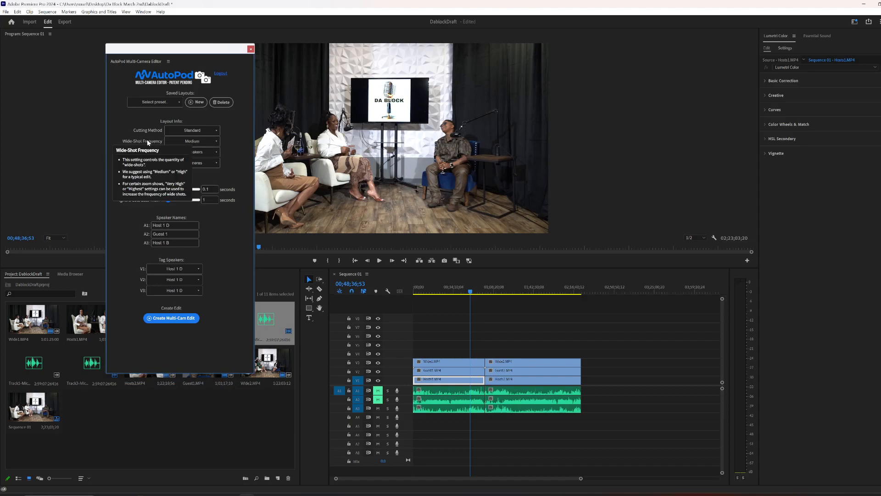
pyautogui.click(201, 143)
pyautogui.click(200, 177)
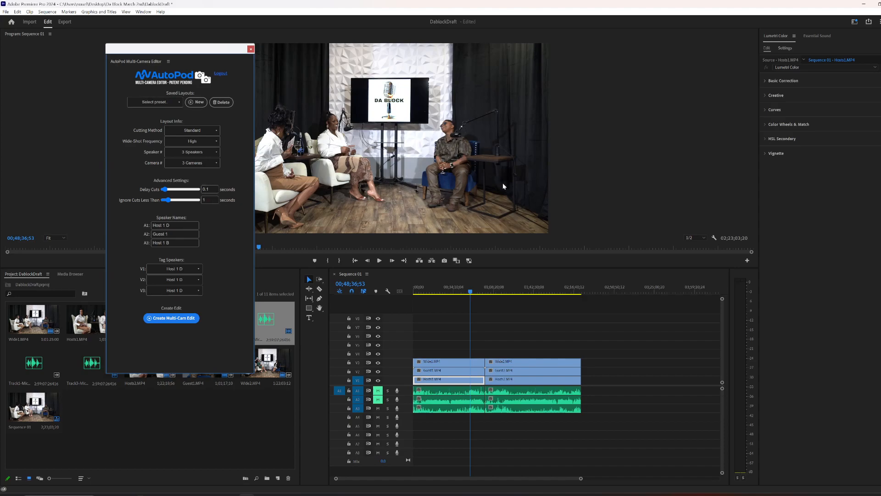
pyautogui.click(214, 198)
pyautogui.click(377, 390)
pyautogui.click(377, 399)
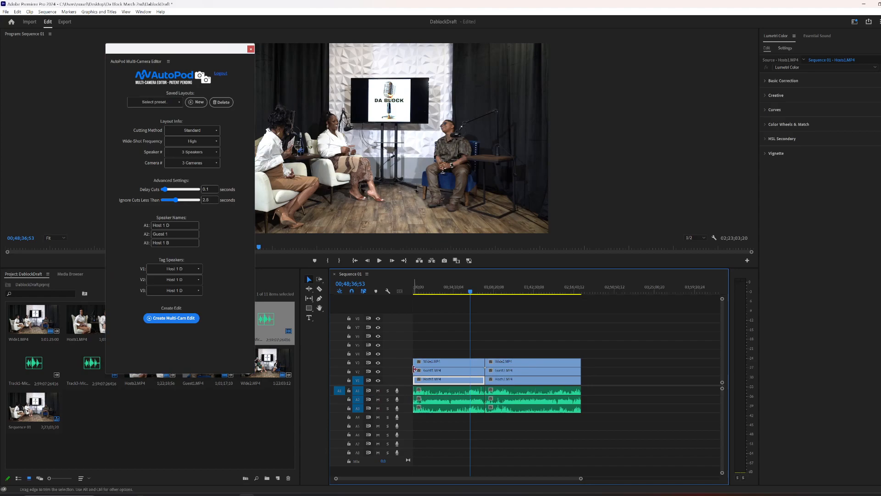
# Hide V2 and V3 to view the V1 camera, and tag V1 with Host 1 D, Host 1 B
pyautogui.click(378, 363)
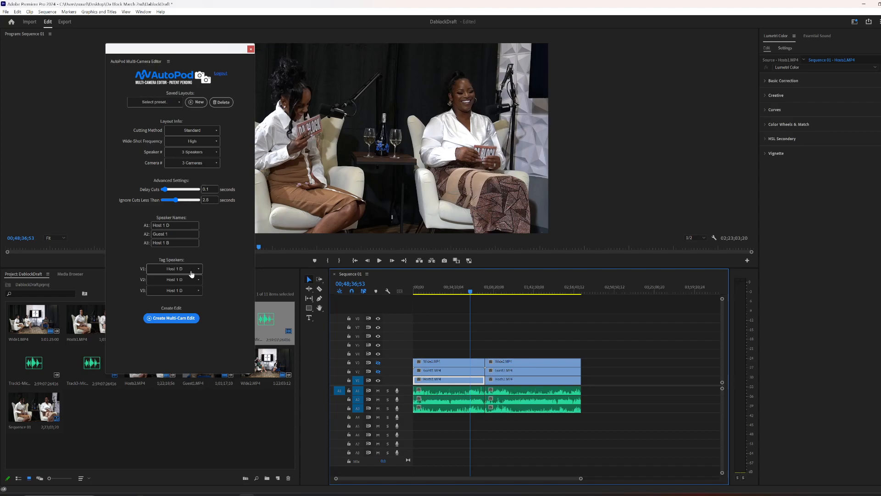
pyautogui.click(171, 272)
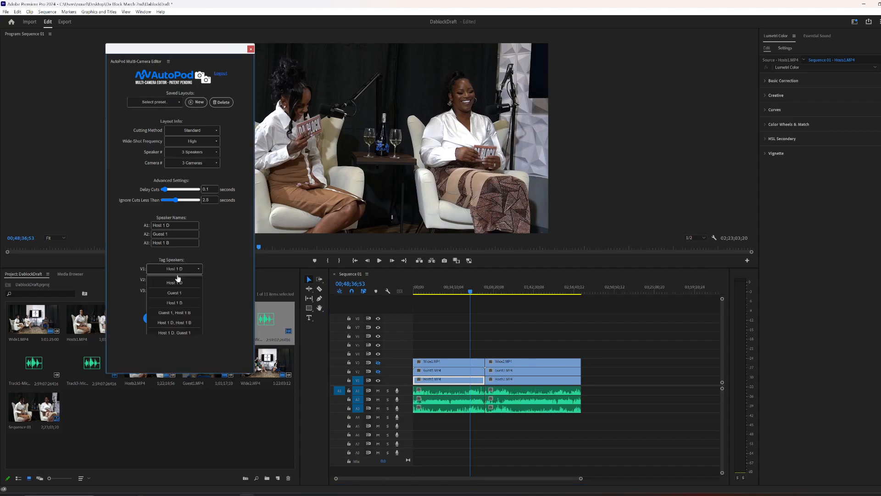
pyautogui.click(190, 323)
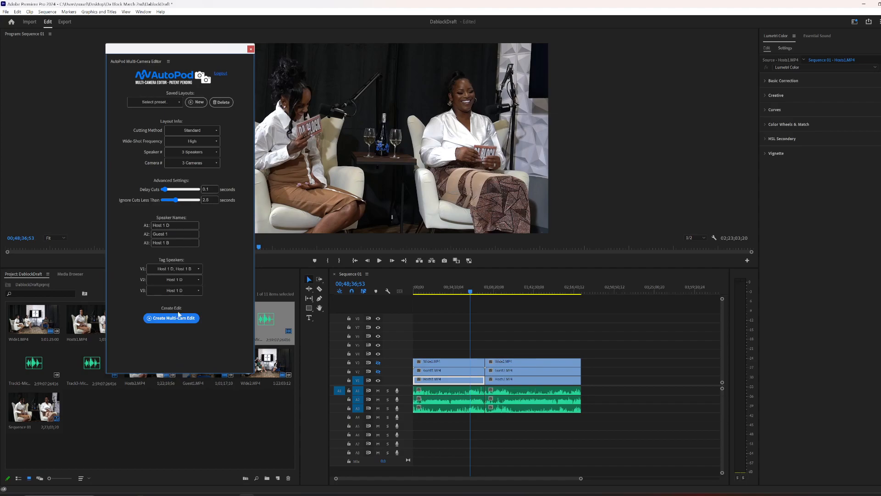
# Show V2 and hide V1 to view the guest camera, tagging V2 with Guest 1 and V3 with All Speakers
pyautogui.click(378, 372)
pyautogui.click(378, 380)
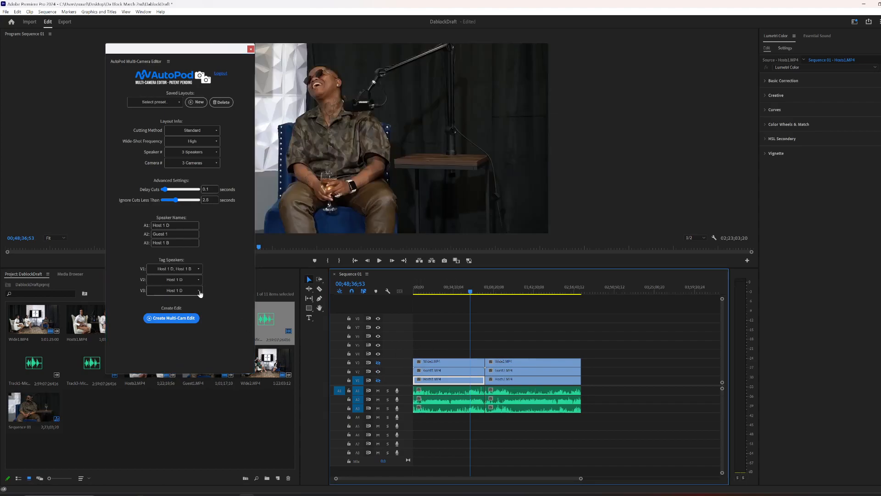
pyautogui.click(183, 279)
pyautogui.click(175, 298)
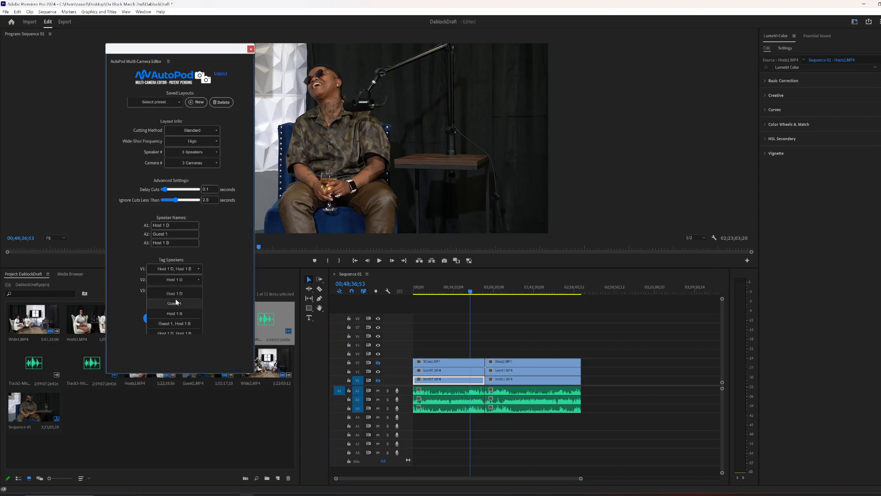
pyautogui.click(184, 291)
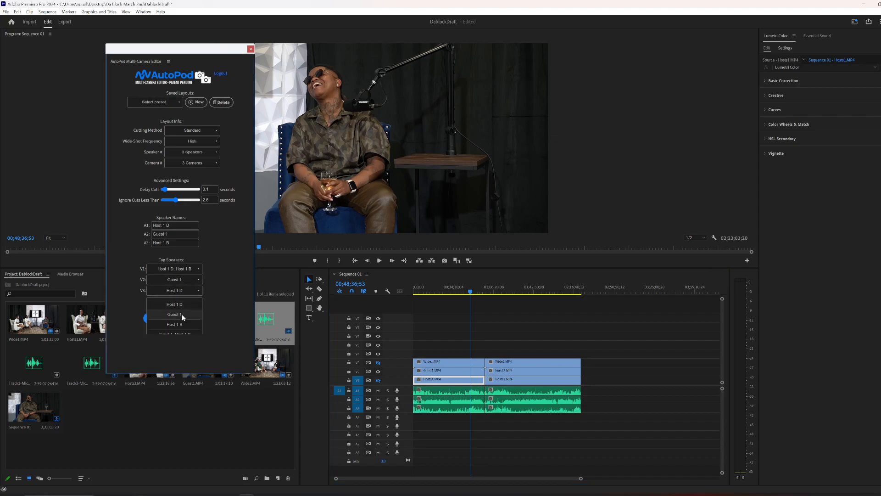
pyautogui.scroll(-1, 182, 314)
pyautogui.click(178, 327)
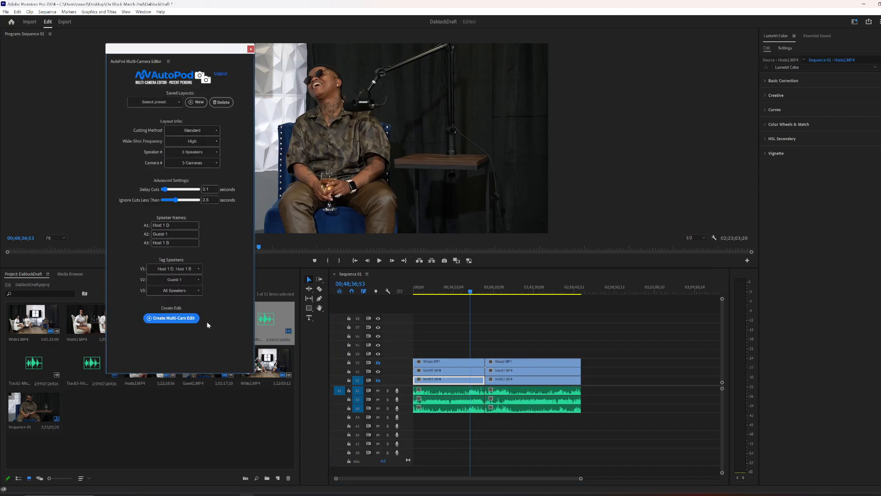
# Return the playhead to the sequence start and create the AutoPod multi-cam edit of Sequence 01
pyautogui.click(384, 299)
pyautogui.press('Home')
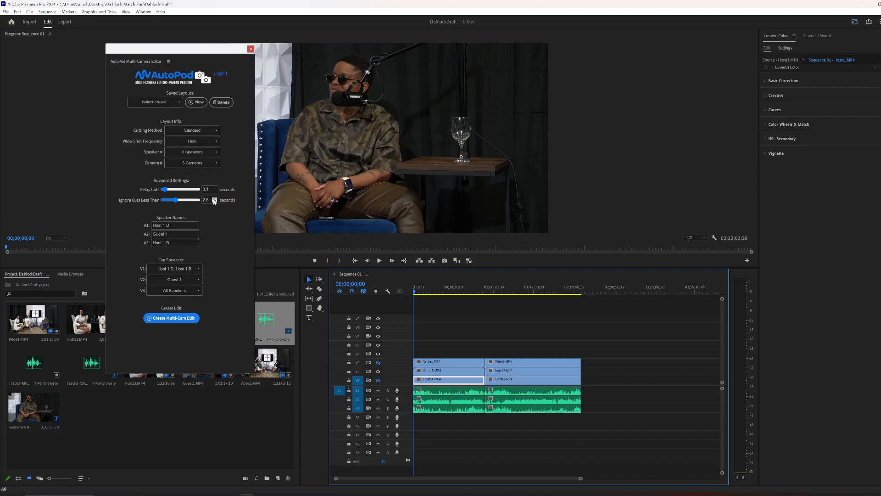
pyautogui.click(185, 319)
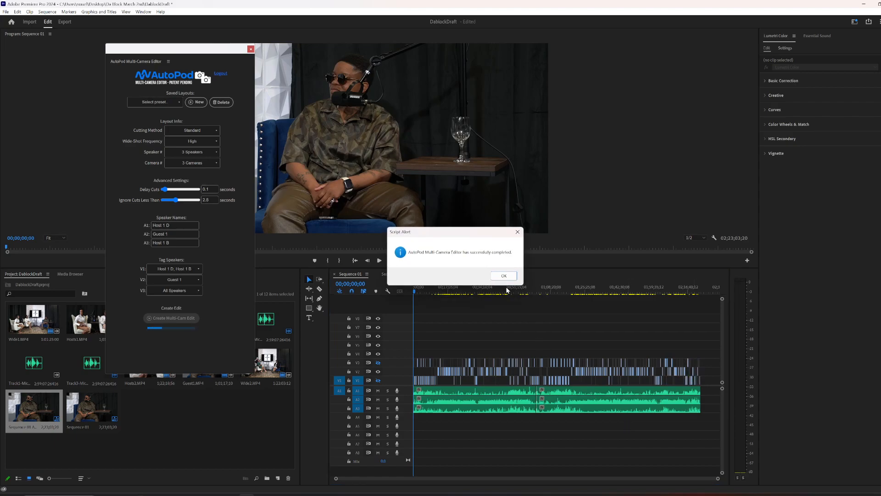
pyautogui.click(503, 276)
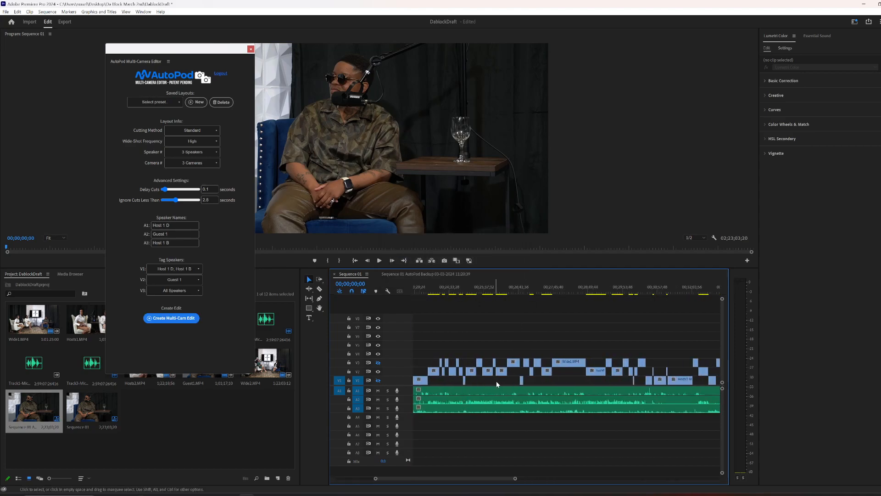
pyautogui.moveTo(479, 478); pyautogui.dragTo(435, 469)
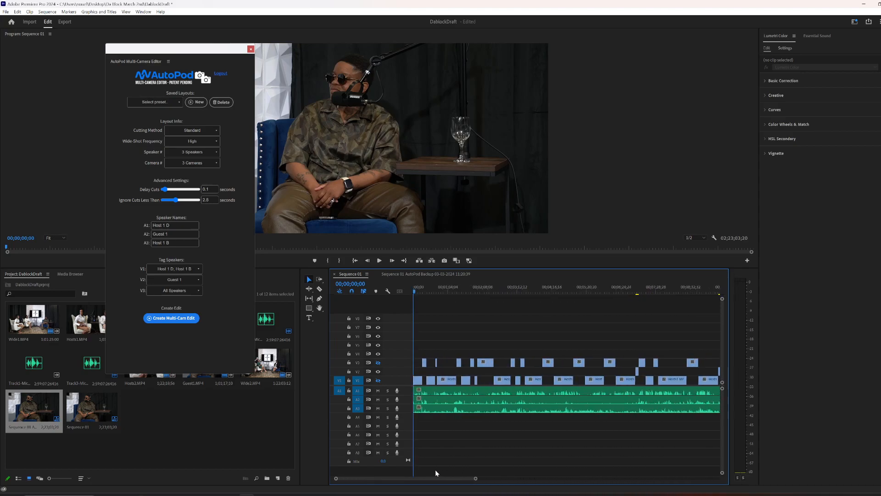